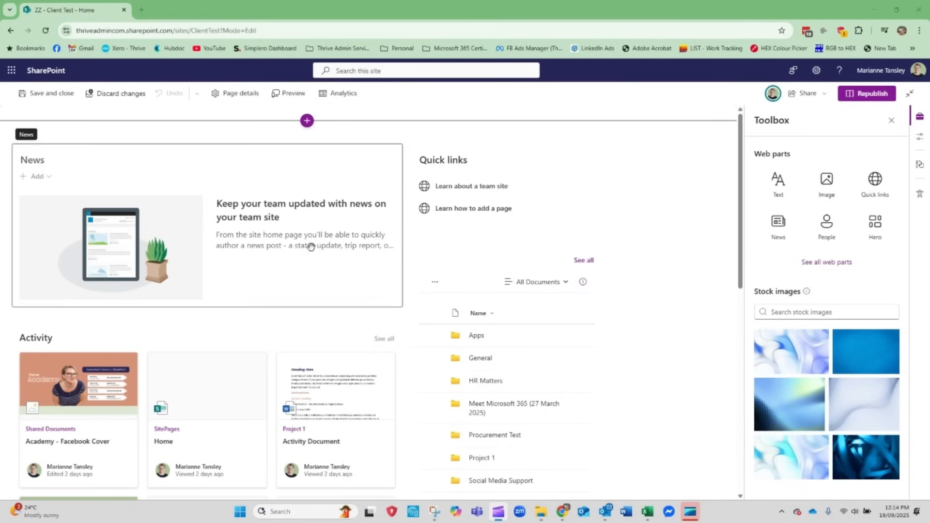
Examine the News web part and the web part choices offered above it in column one
left_click_drag(204, 161, 132, 187)
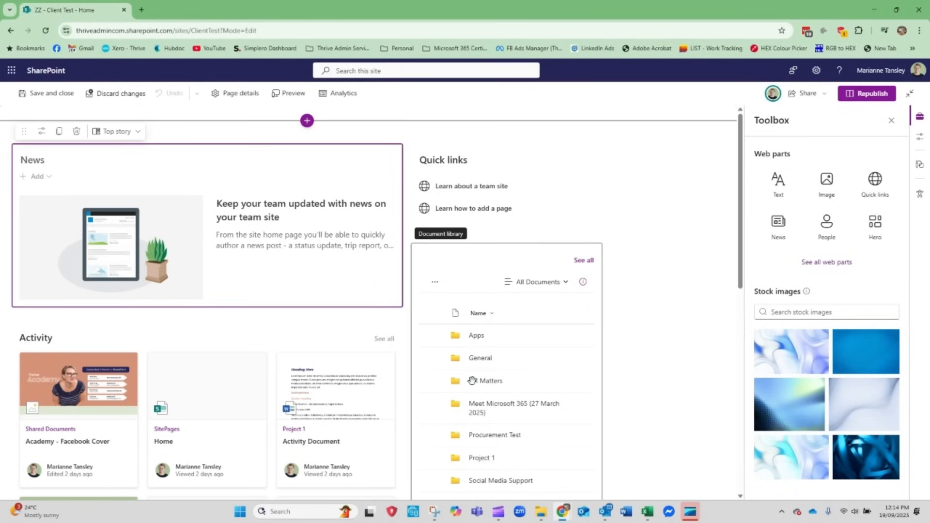
scroll(472, 381, "down", 6)
scroll(471, 380, "up", 6)
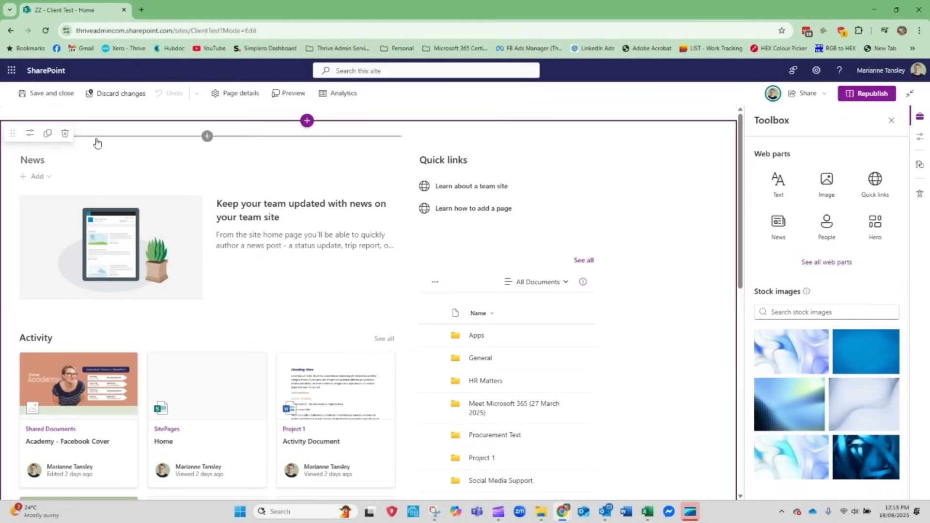
left_click(207, 137)
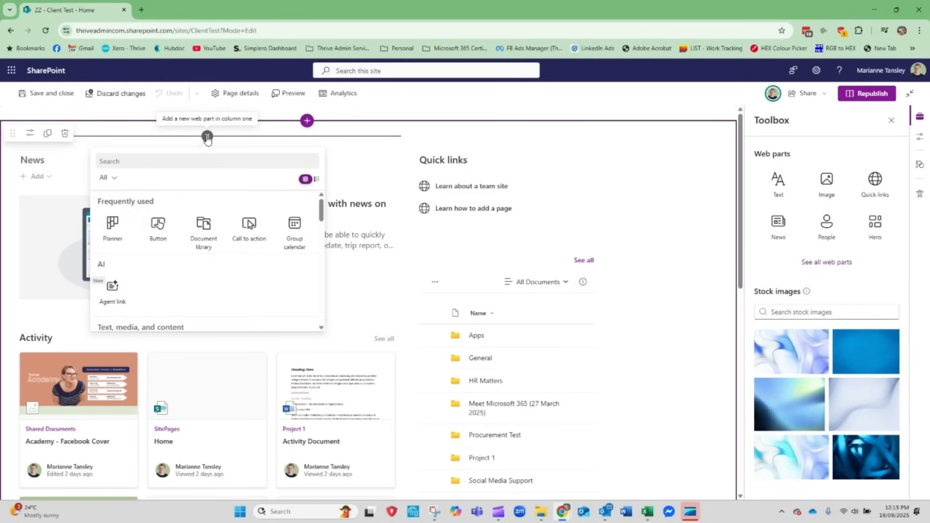
scroll(216, 286, "down", 5)
scroll(215, 287, "up", 3)
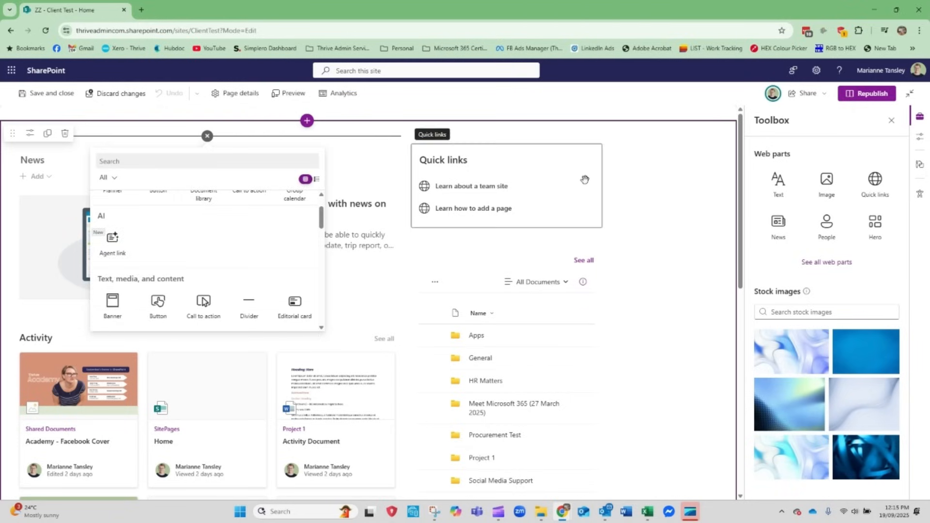
left_click(707, 150)
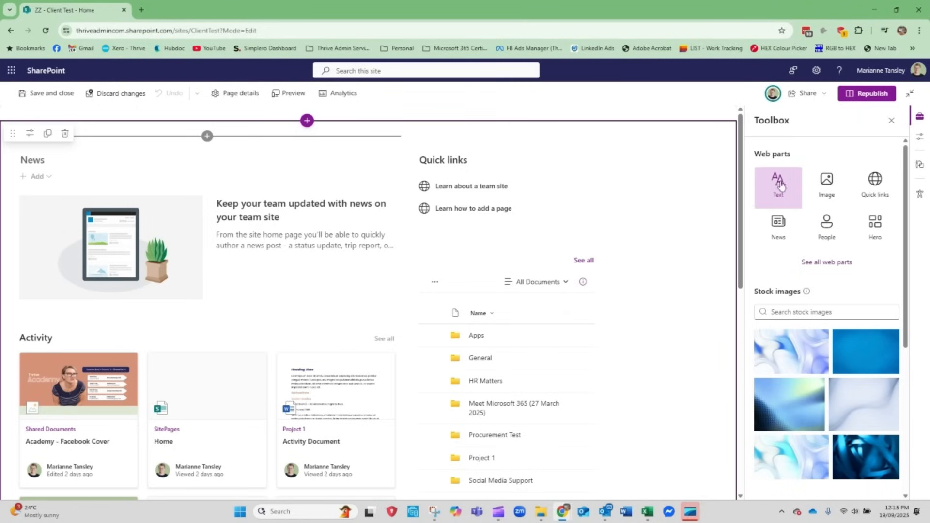
Browse the full list of web parts and add a Text web part above News in column one
left_click_drag(777, 180, 830, 264)
left_click(830, 261)
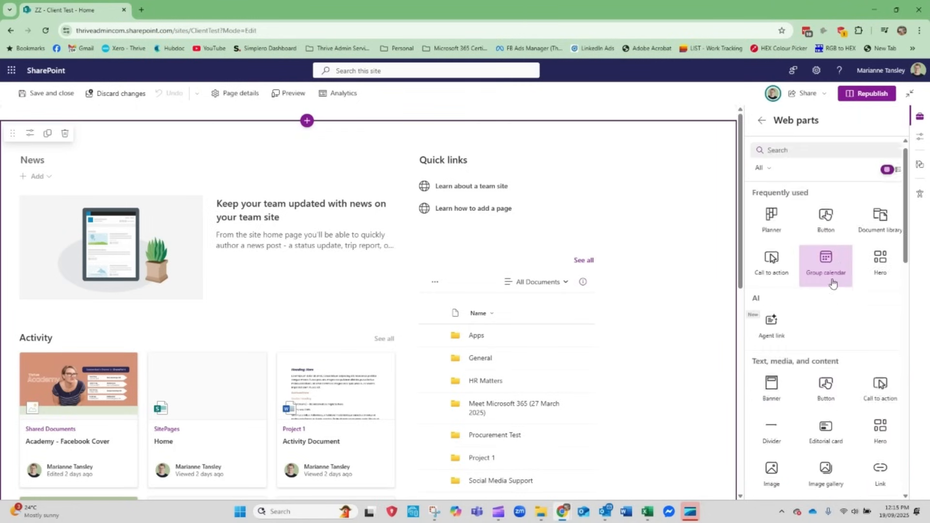
scroll(828, 339, "down", 5)
scroll(825, 412, "down", 4)
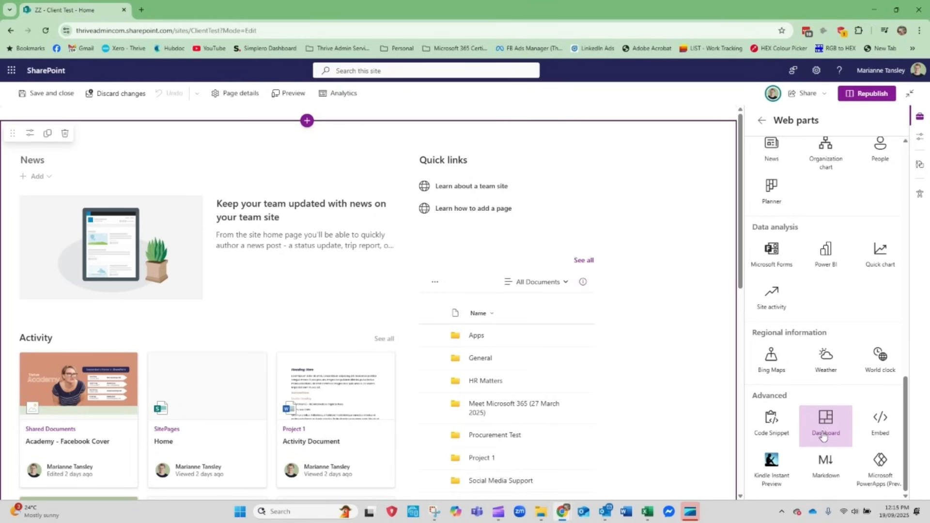
scroll(822, 431, "up", 7)
scroll(822, 434, "up", 5)
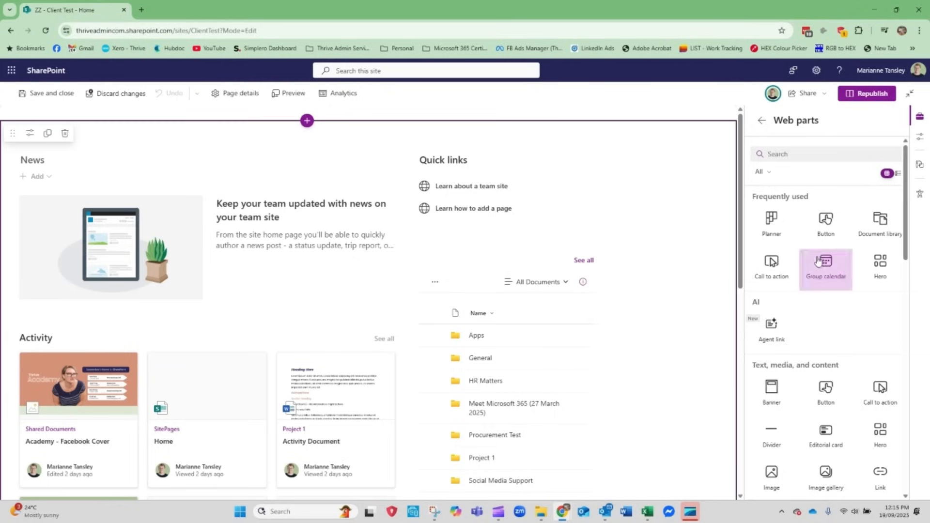
scroll(821, 340, "down", 2)
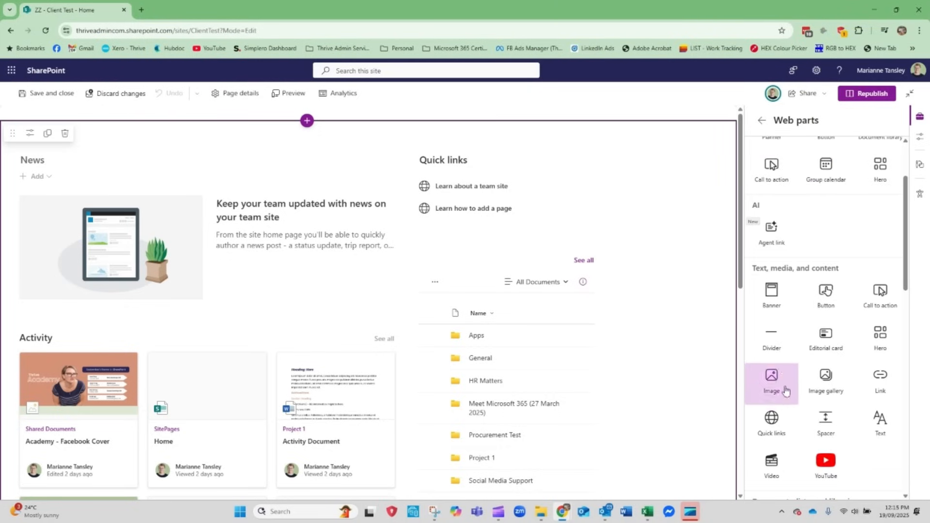
scroll(830, 426, "down", 1)
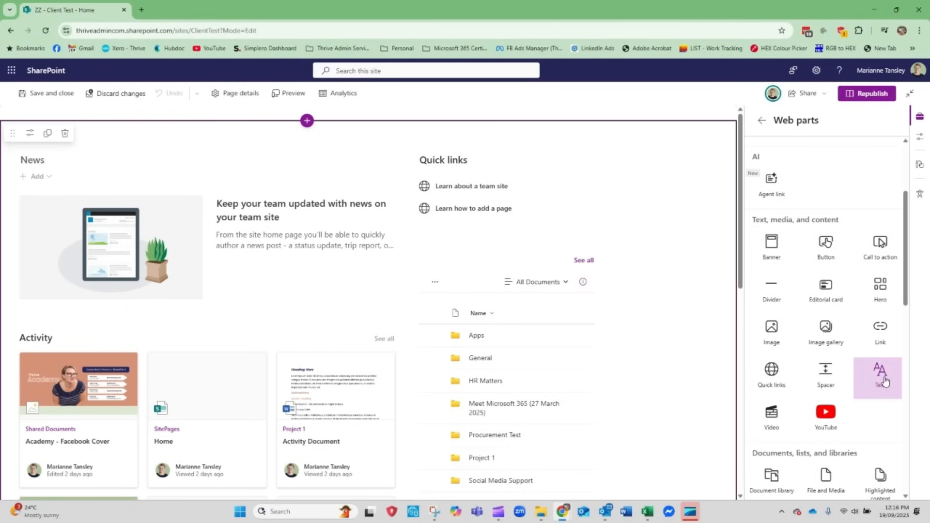
left_click_drag(881, 374, 296, 134)
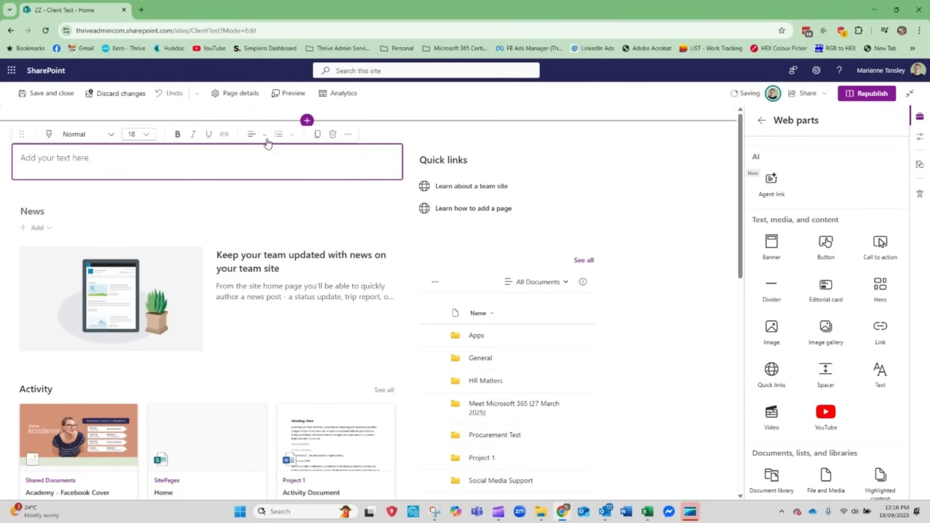
Examine the paragraph style, font size, alignment and bullet options of the new text web part
left_click(85, 146)
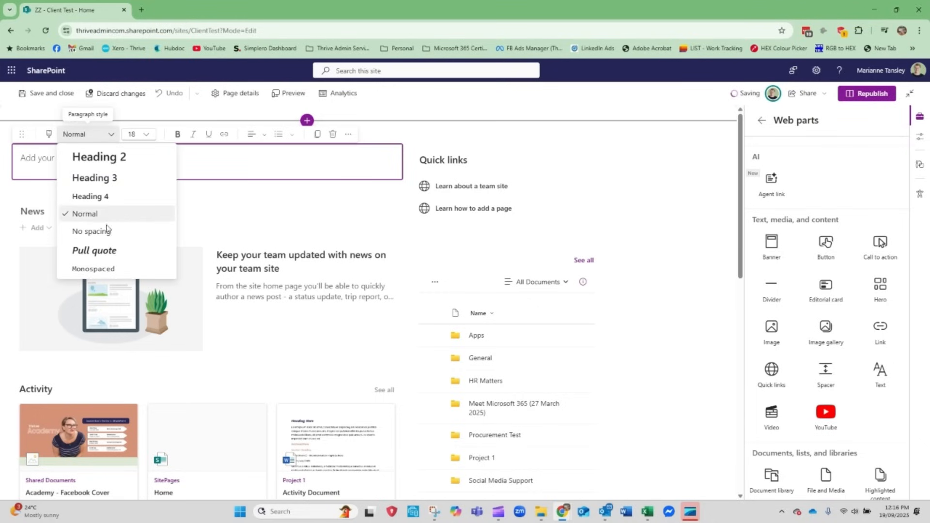
left_click(233, 158)
left_click(150, 136)
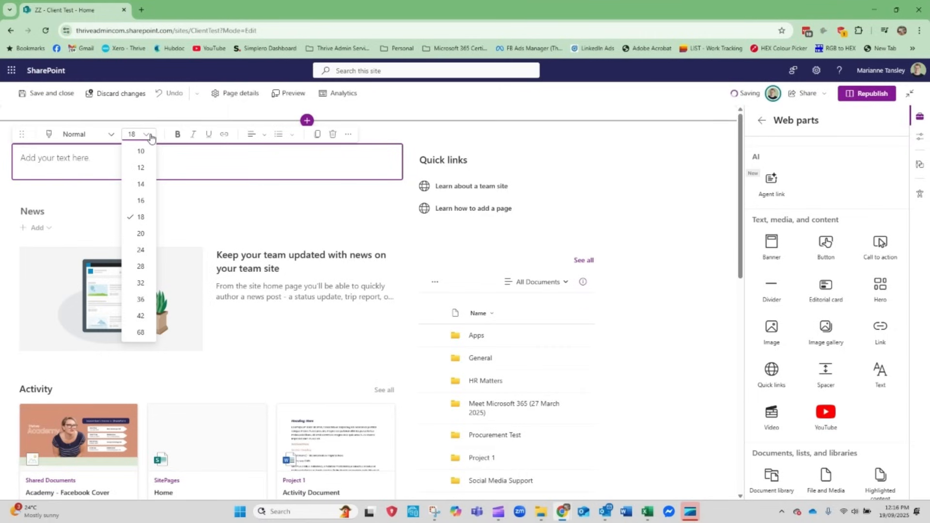
left_click(150, 136)
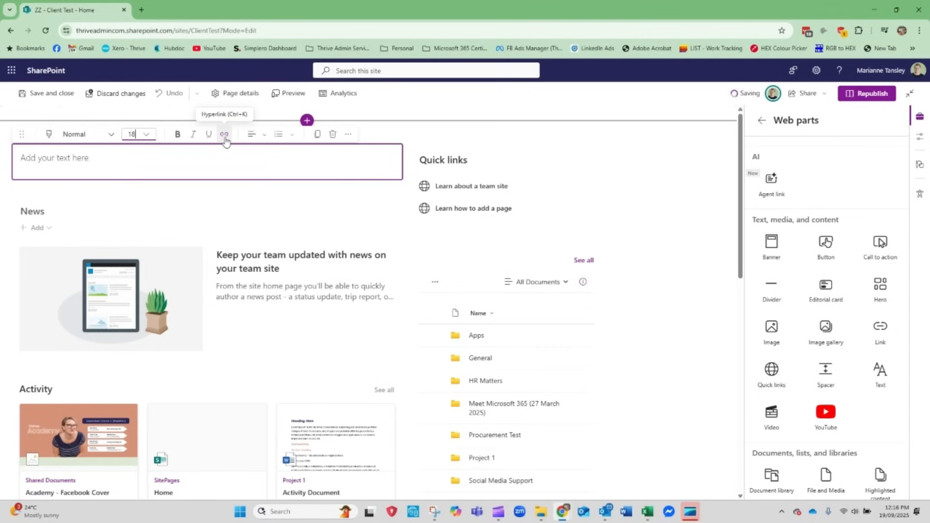
left_click(263, 137)
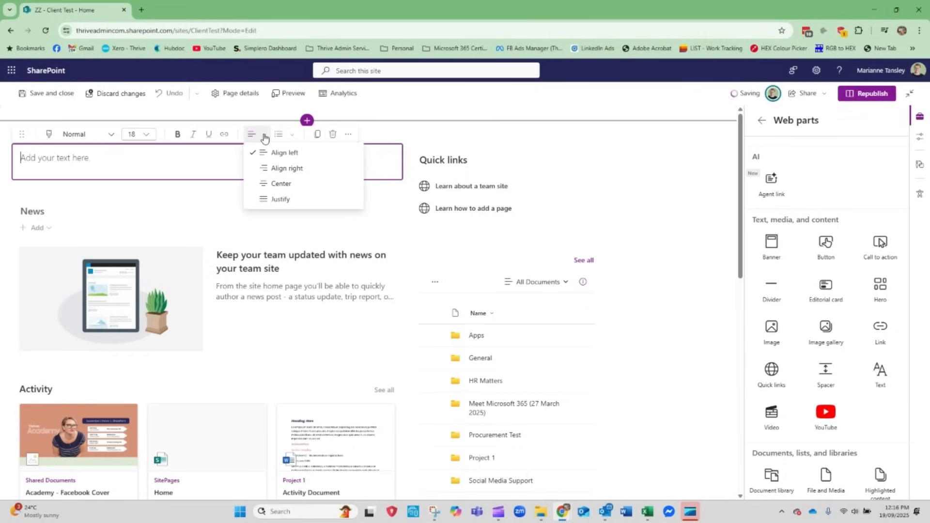
left_click(264, 137)
left_click(292, 136)
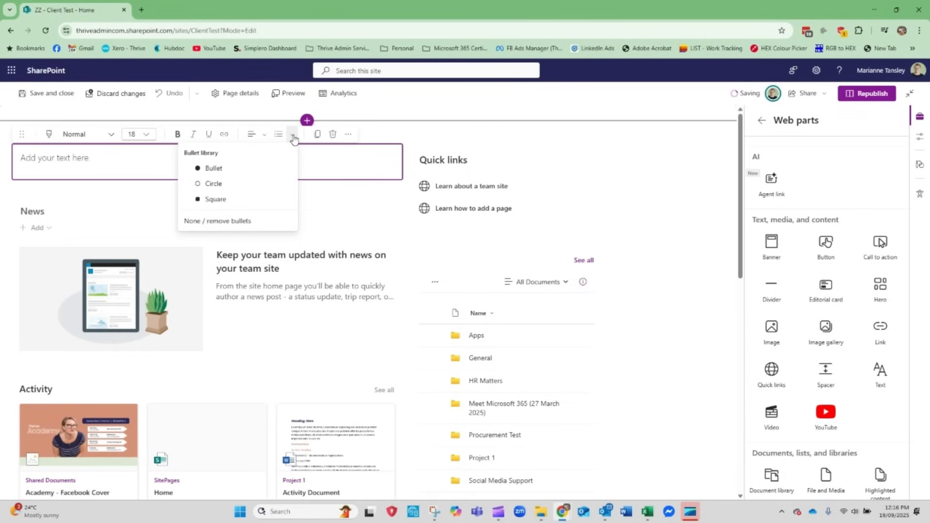
left_click(293, 137)
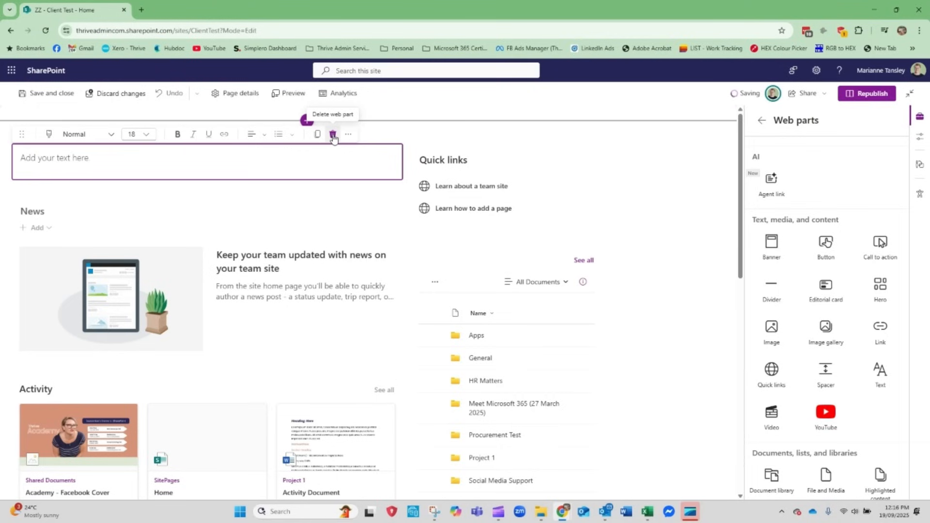
Format the empty text web part as a pull quote in the Quote icon style
left_click(349, 135)
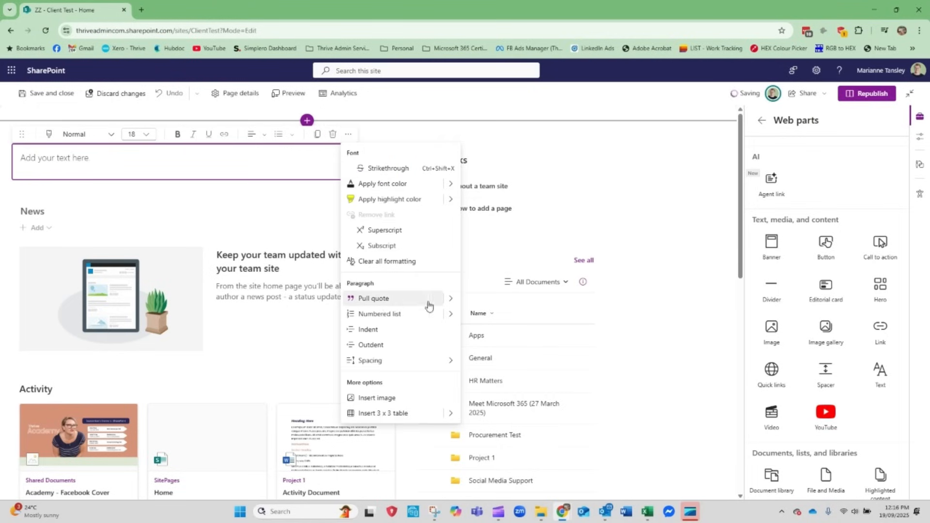
left_click(451, 299)
left_click(451, 299)
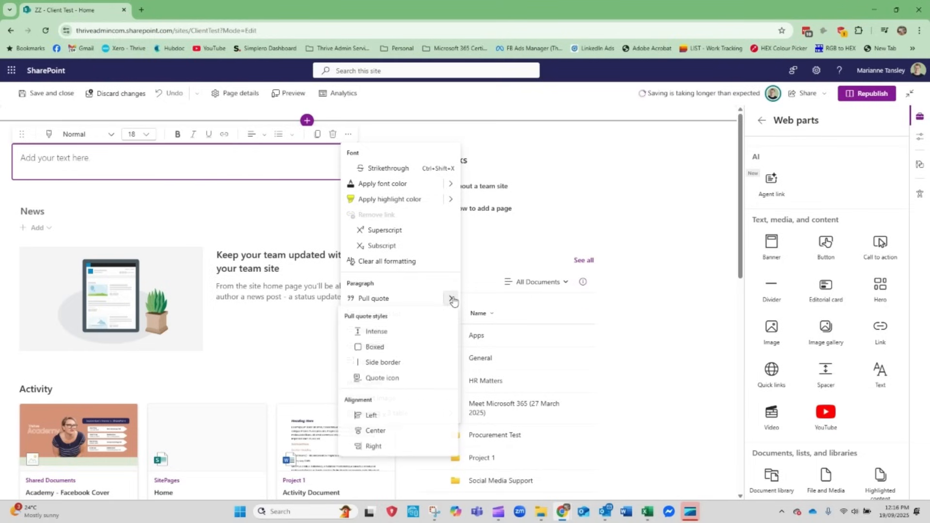
left_click(392, 378)
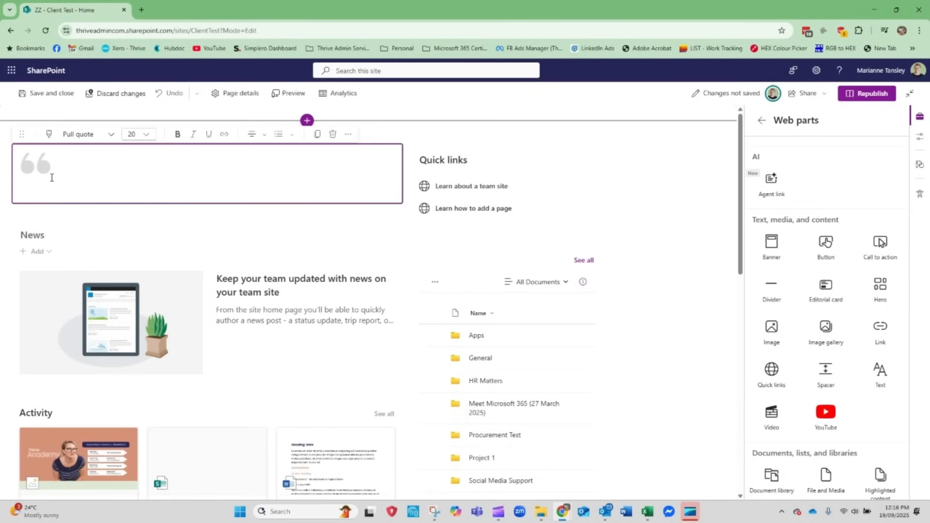
Enter "This is a text web part" as the pull quote's text
type("This is a text bo")
key("BackSpace")
key("BackSpace")
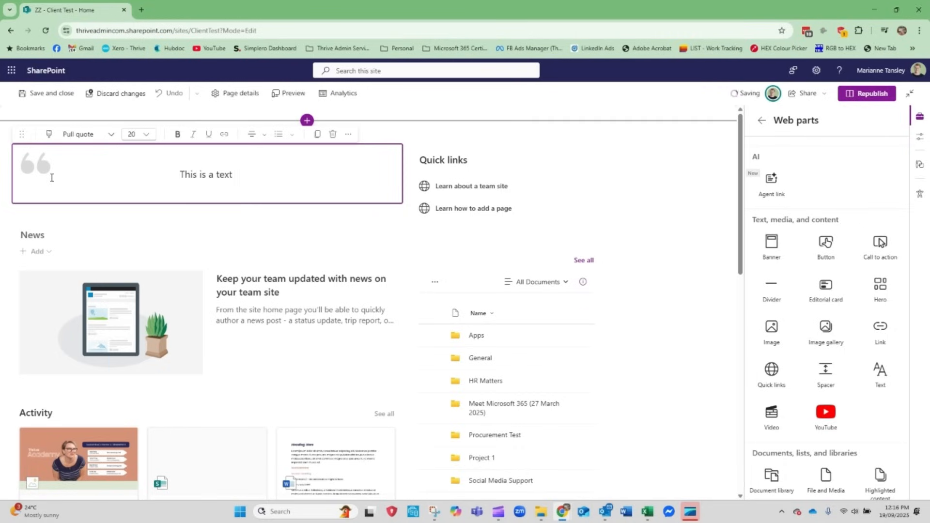
type("web part")
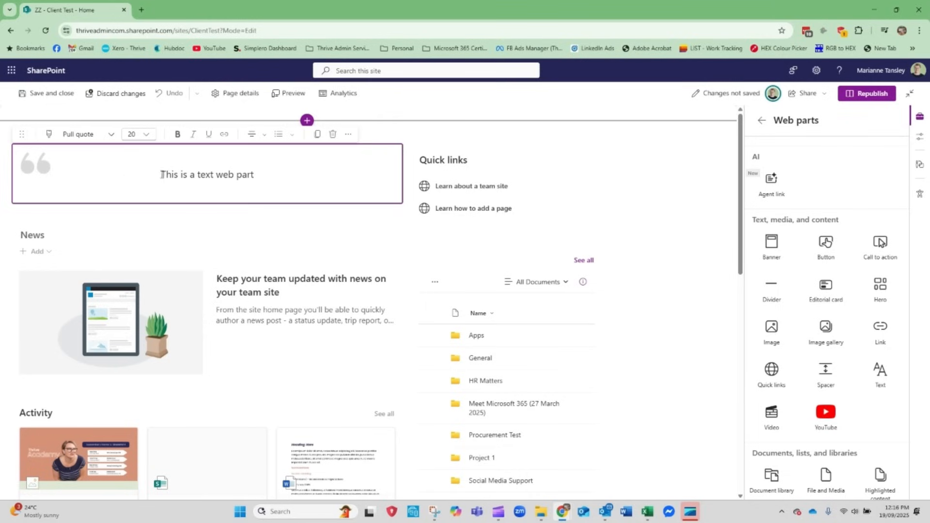
Set the font size of the whole pull quote text to 36
triple_click(199, 179)
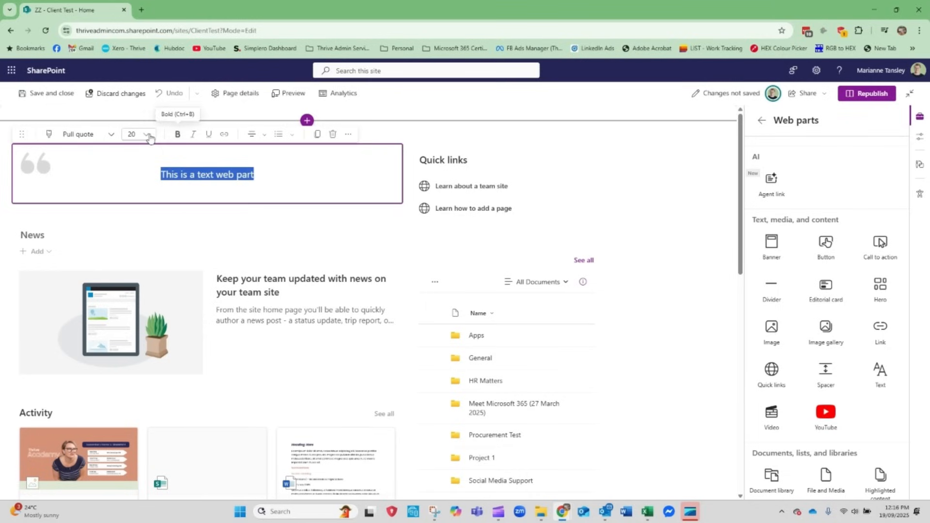
left_click(147, 138)
left_click(141, 299)
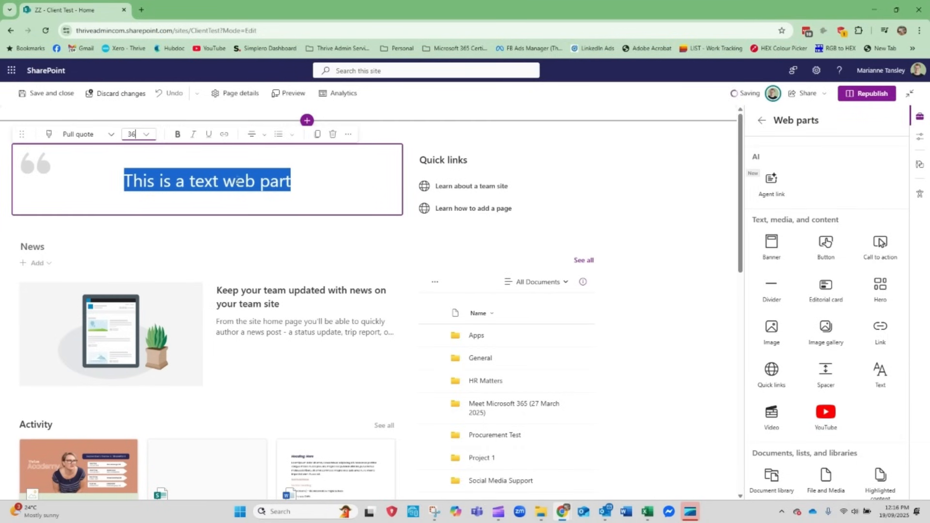
Apply a custom font color with hex code 859575 to the pull quote text and deselect the web part
left_click(348, 134)
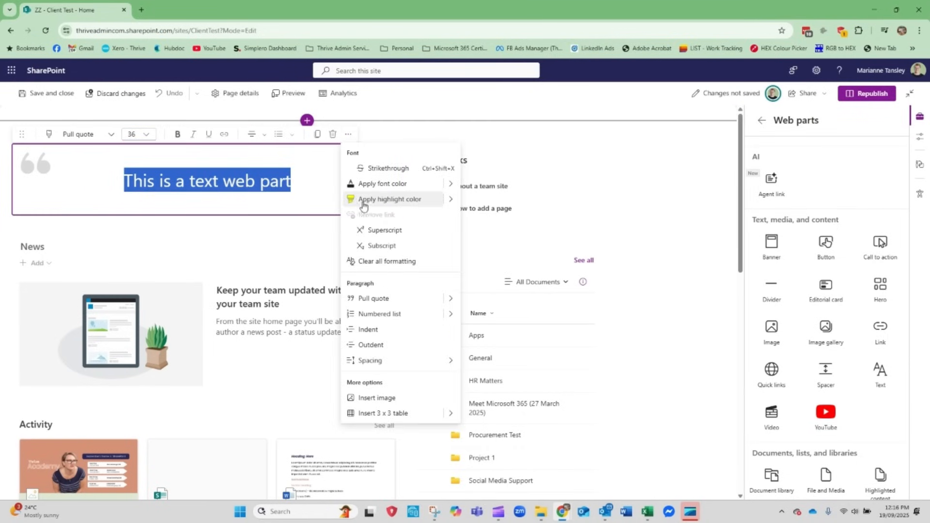
left_click(449, 199)
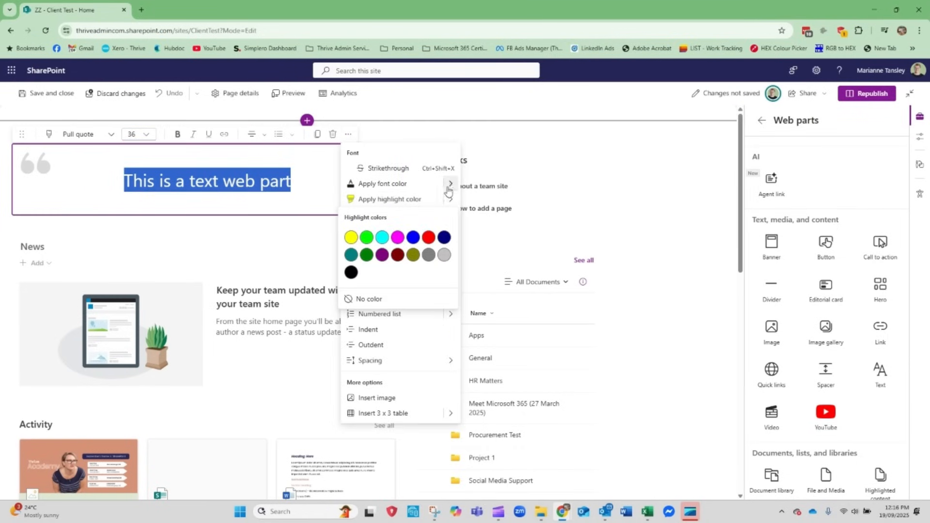
left_click(450, 185)
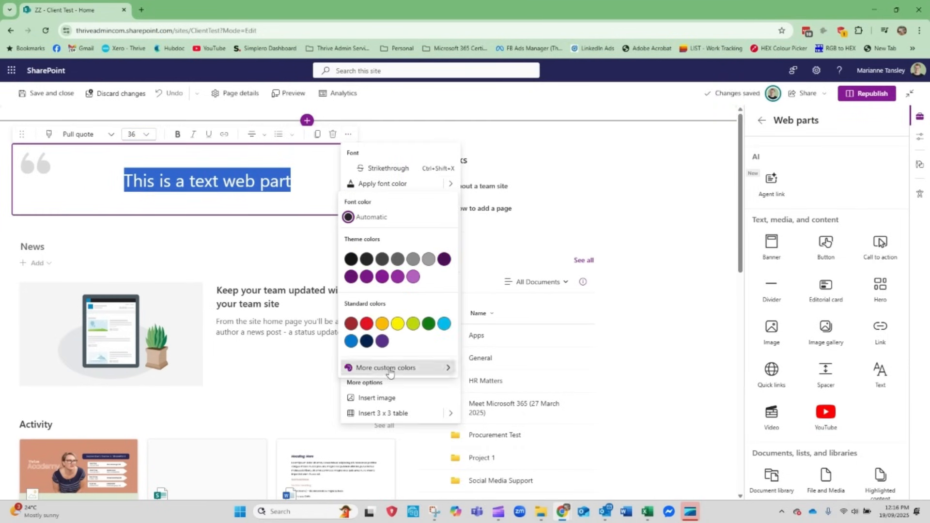
left_click(390, 367)
double_click(401, 380)
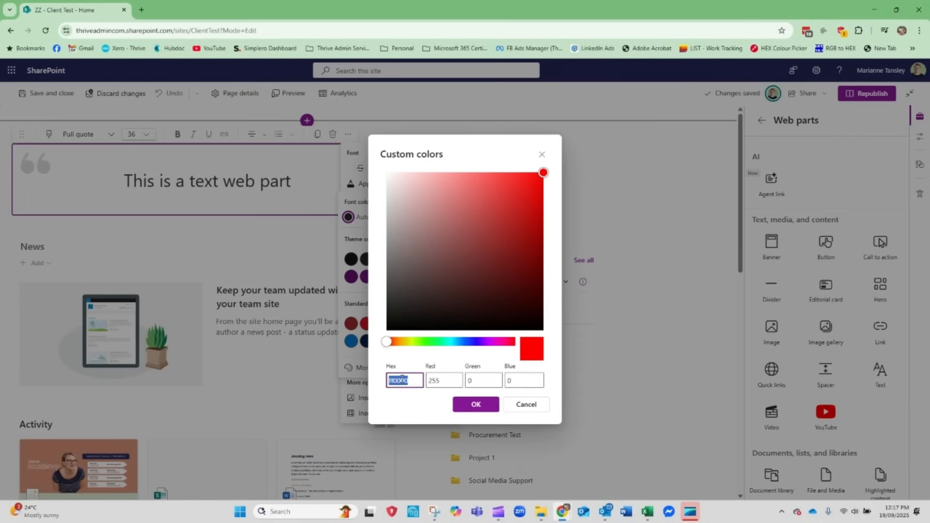
type("859575")
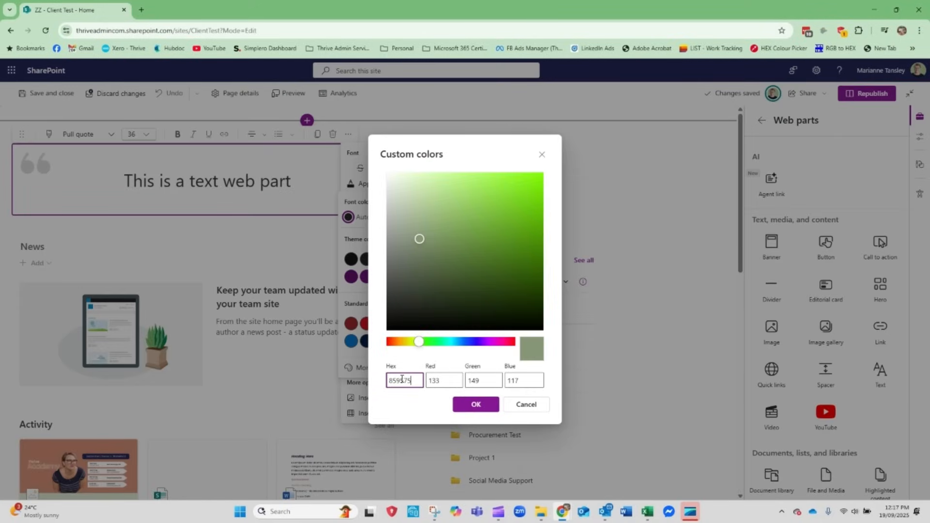
key("Tab")
left_click(475, 403)
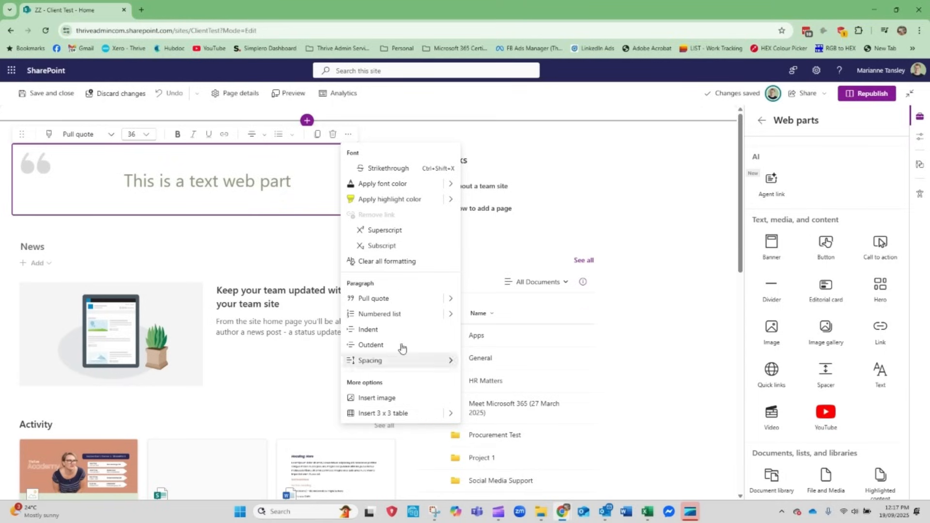
left_click(241, 203)
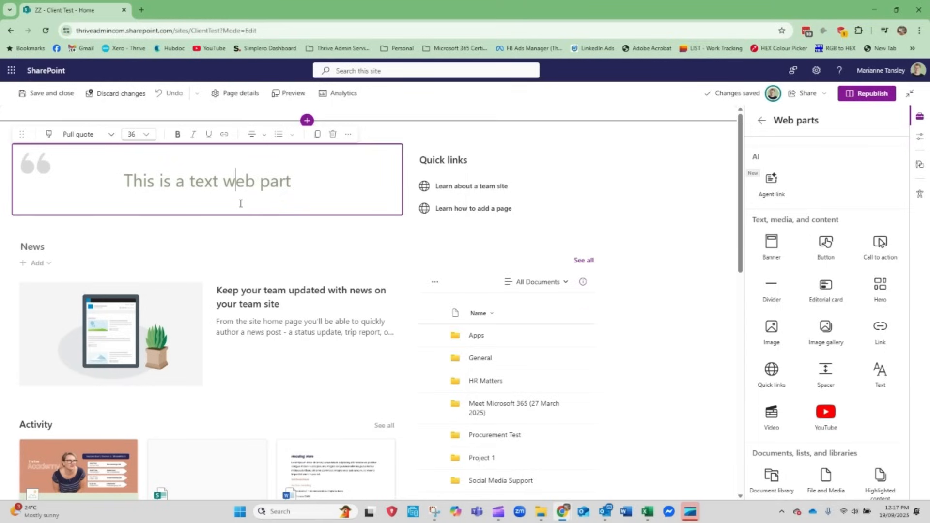
left_click(700, 173)
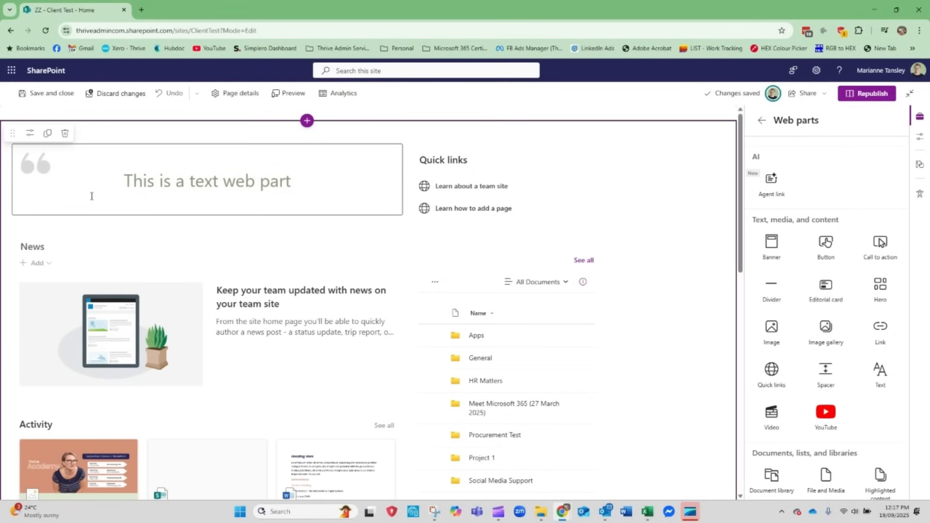
left_click(182, 184)
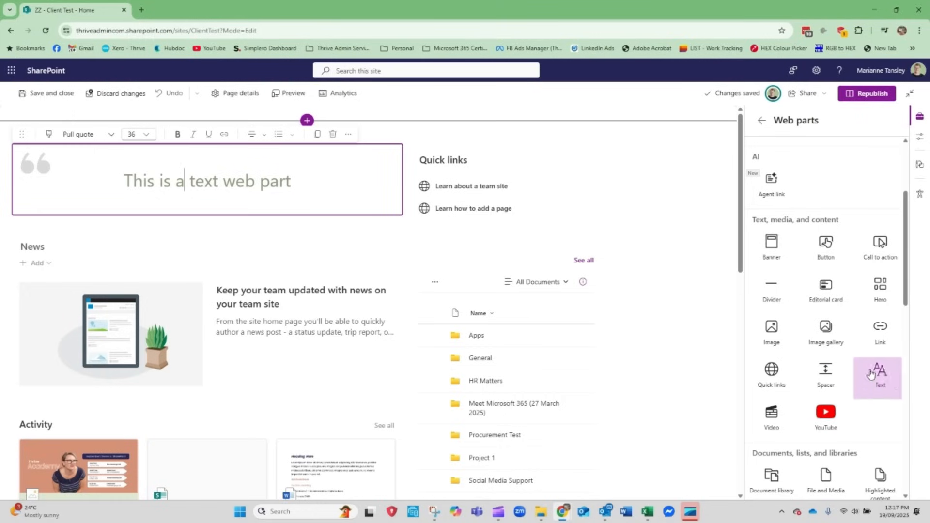
scroll(247, 324, "down", 6)
scroll(247, 323, "up", 6)
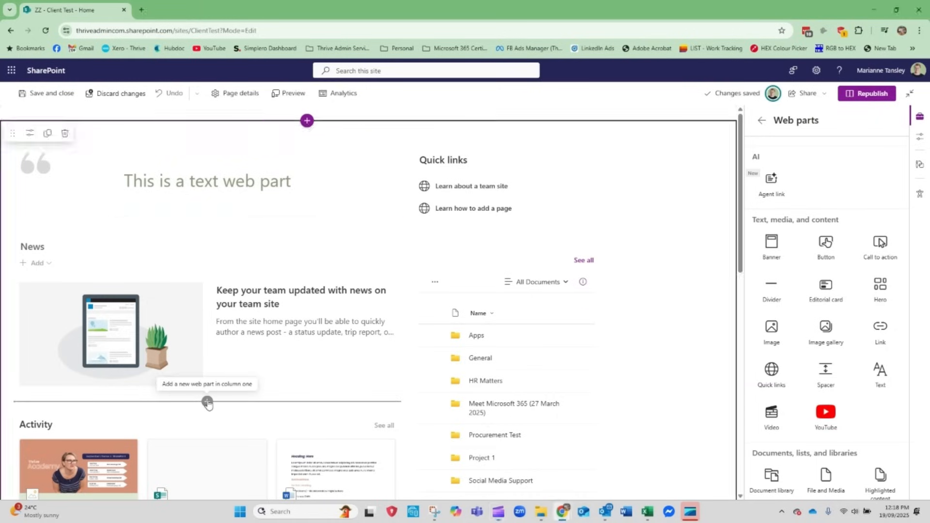
Add an Image web part below News in column one
left_click(207, 402)
scroll(213, 305, "down", 3)
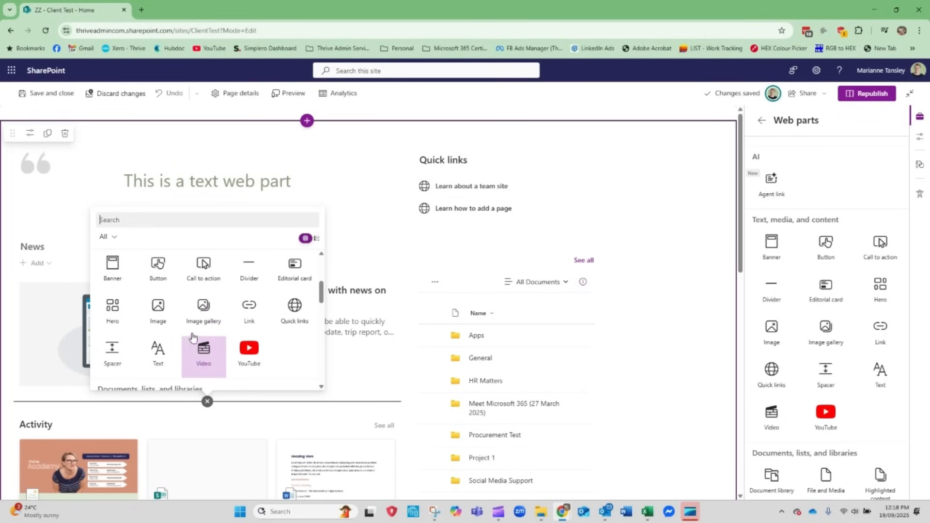
left_click(157, 310)
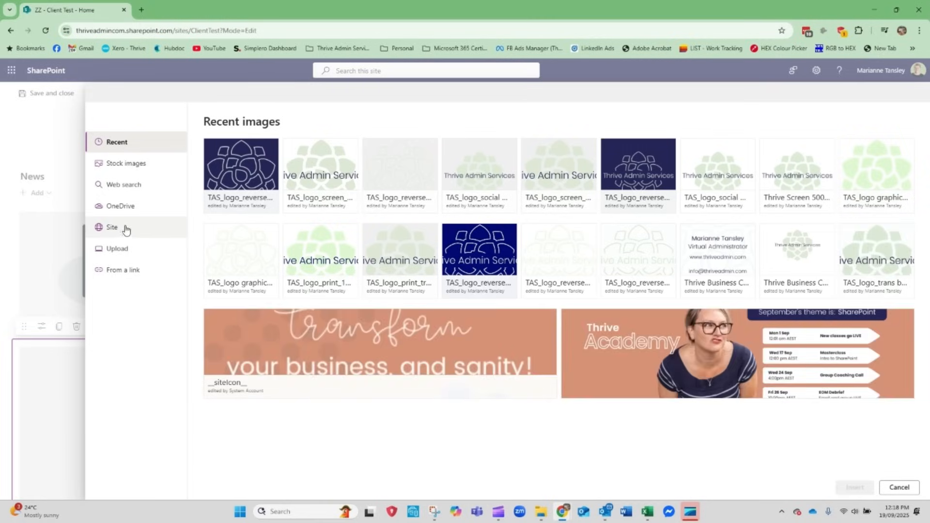
Insert the dark green leaves picture from the stock images into the image web part
left_click(124, 169)
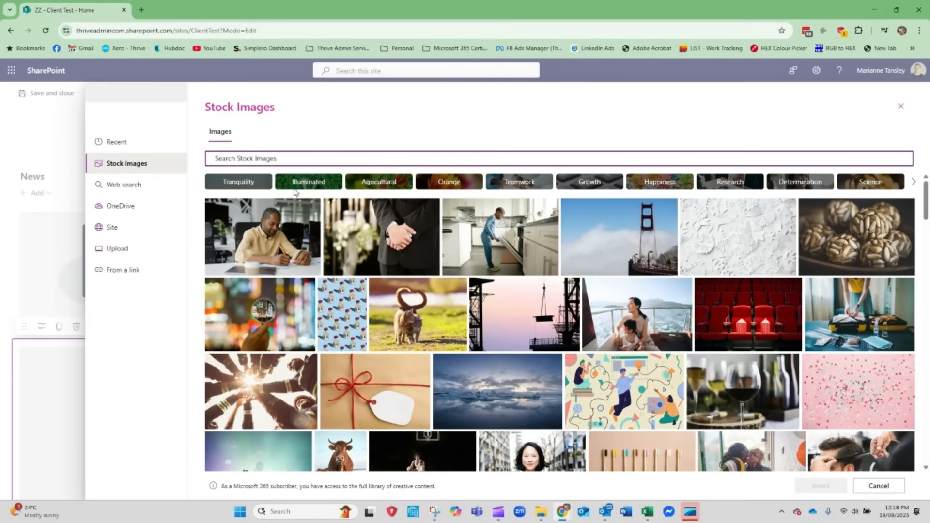
scroll(525, 425, "down", 5)
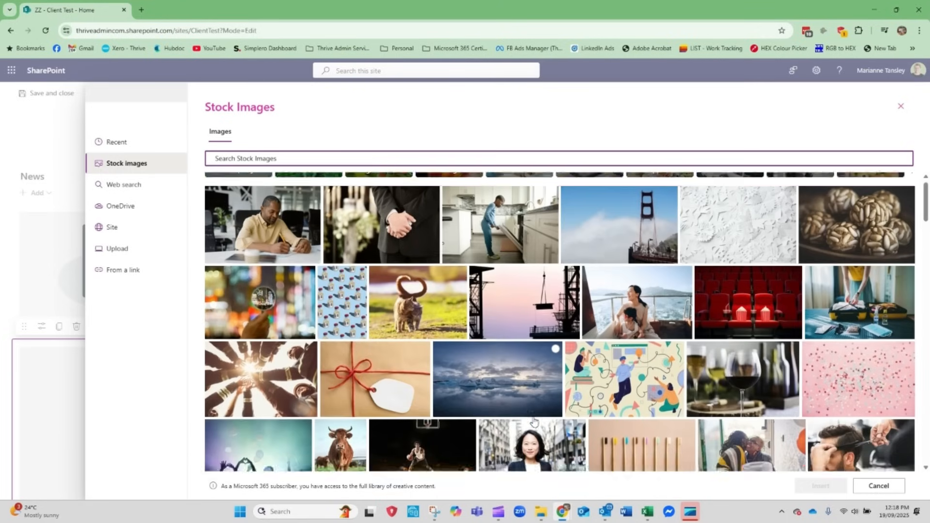
scroll(478, 435, "down", 12)
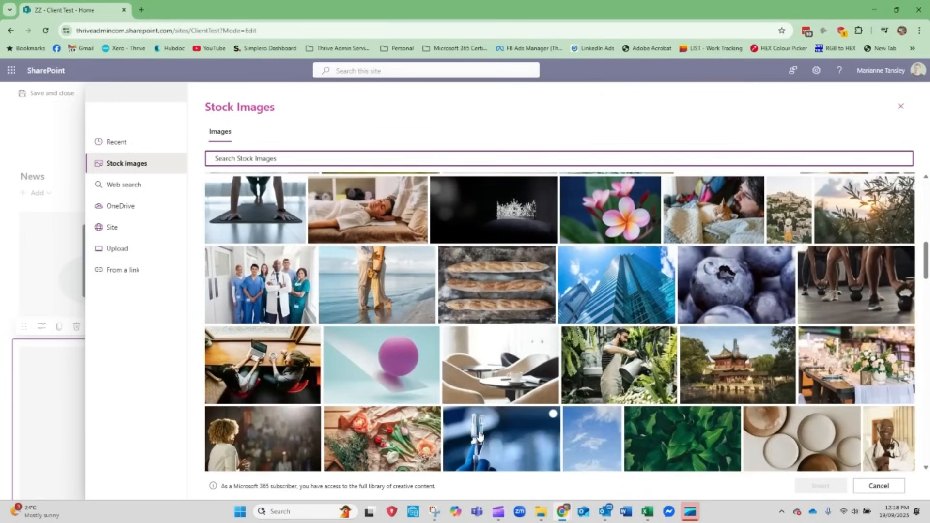
scroll(643, 380, "down", 2)
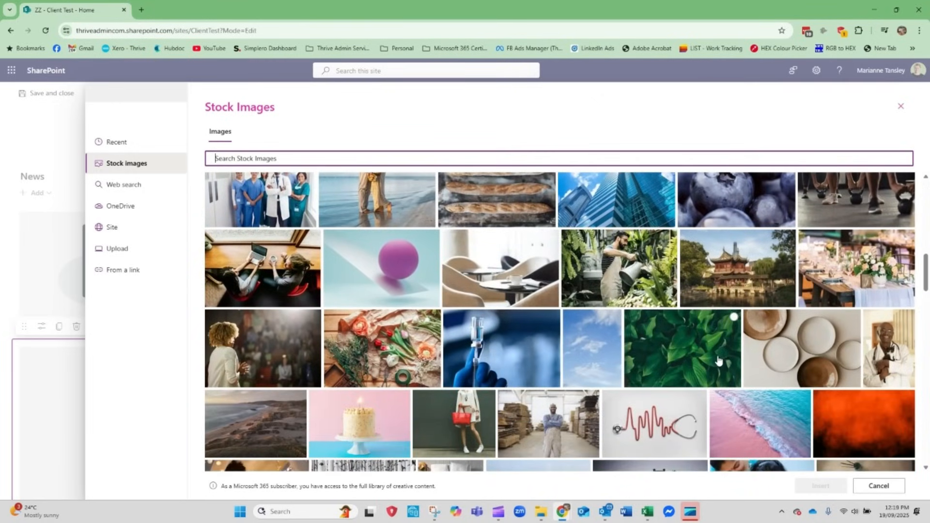
left_click(693, 350)
left_click(820, 486)
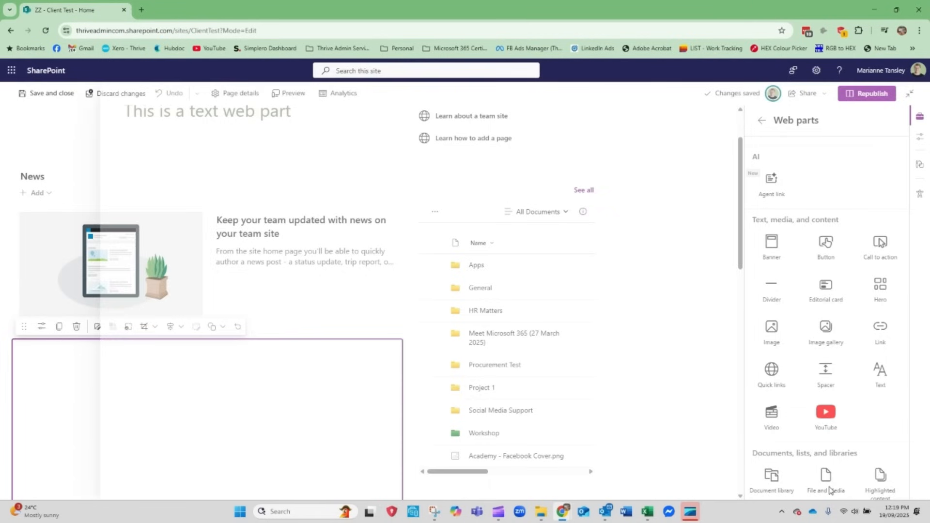
Turn the text overlay on for the leaves image and switch it back off
scroll(187, 364, "down", 3)
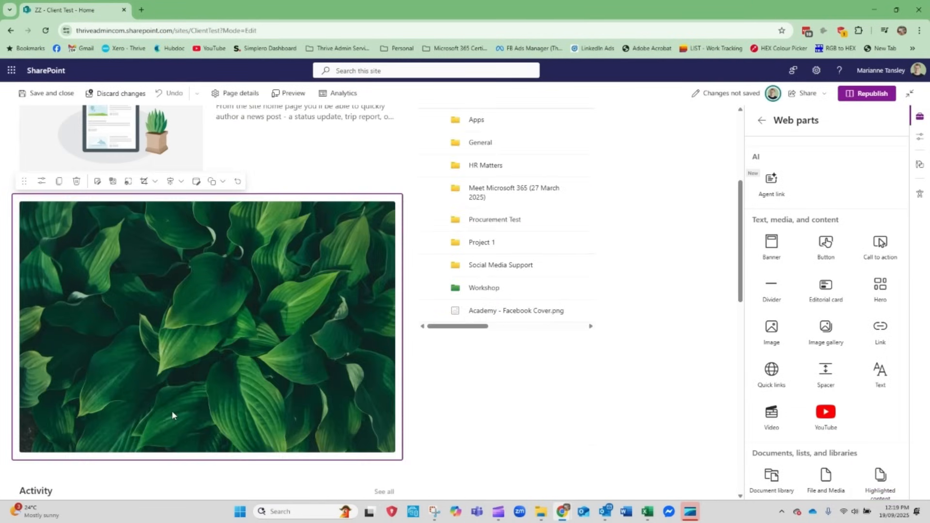
left_click(112, 182)
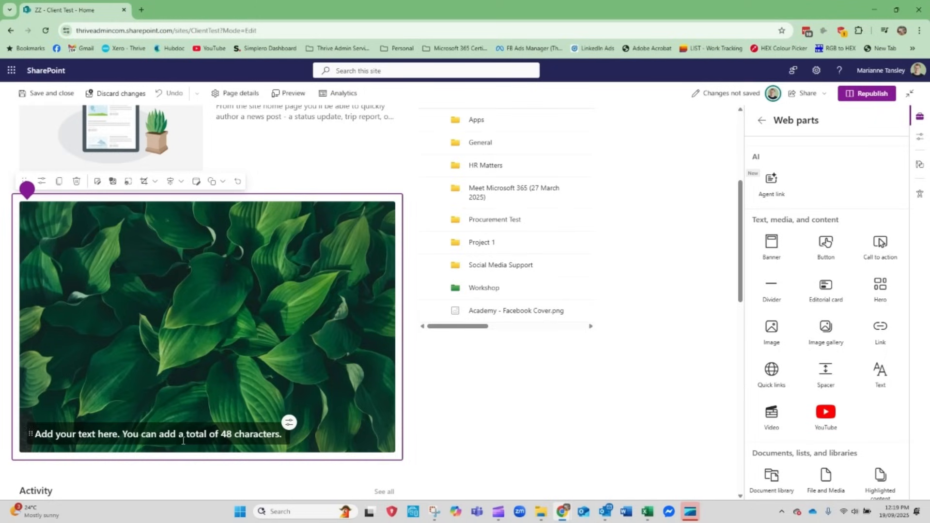
left_click(112, 182)
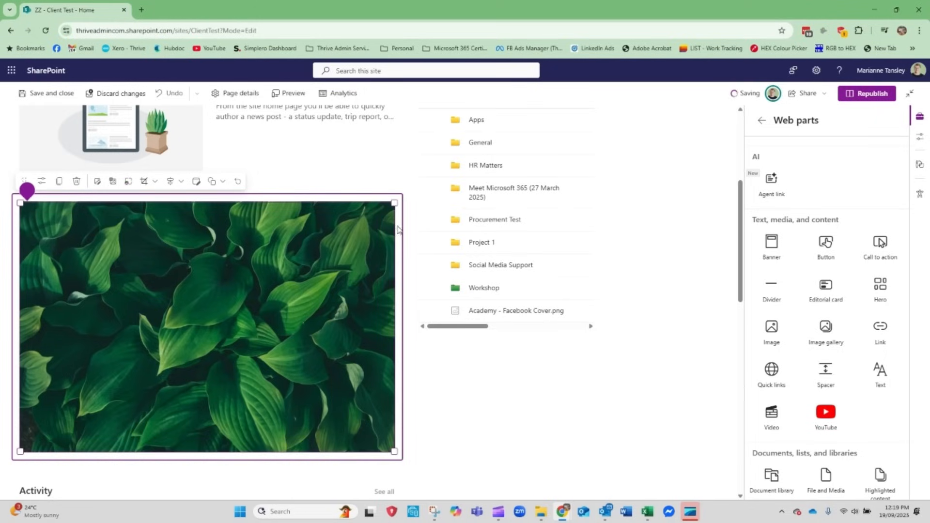
Shrink the leaves image to about two-thirds size, try a repositioned 9:16 crop on it, and undo the crop
left_click_drag(400, 199, 324, 234)
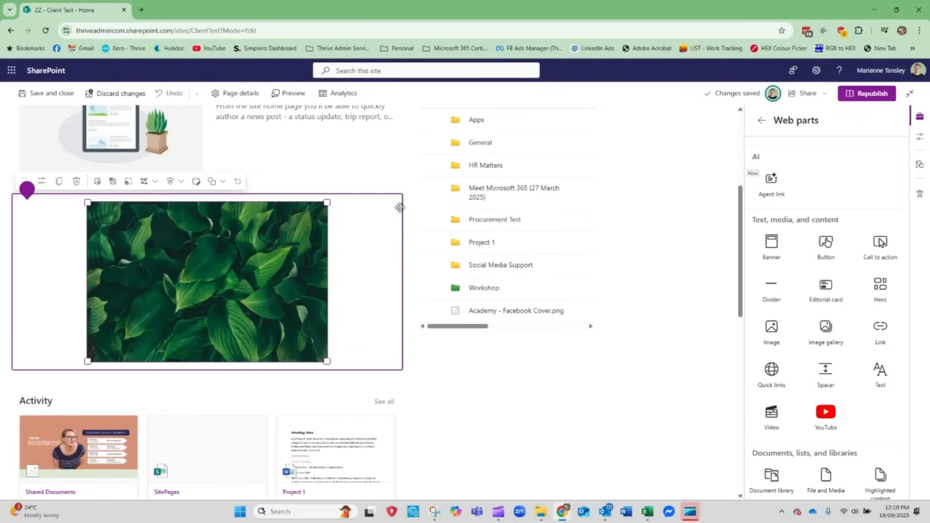
left_click(154, 182)
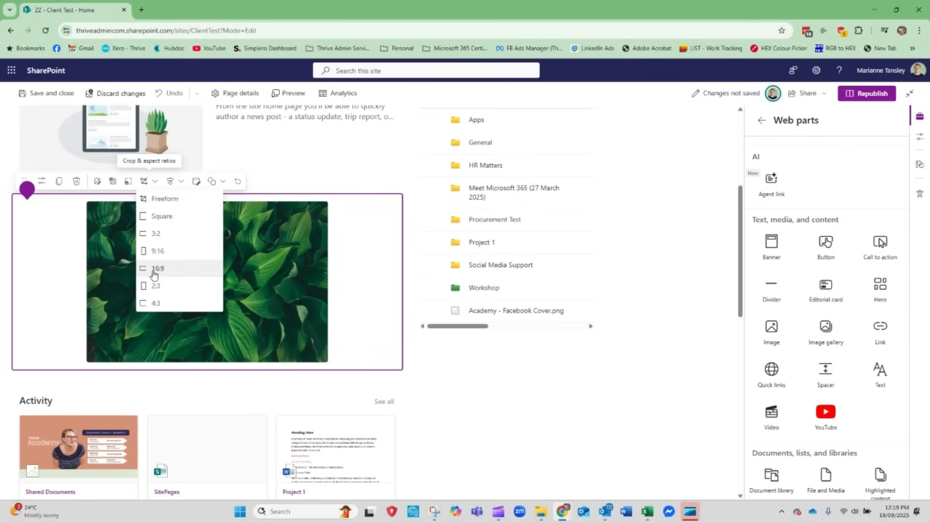
left_click(154, 255)
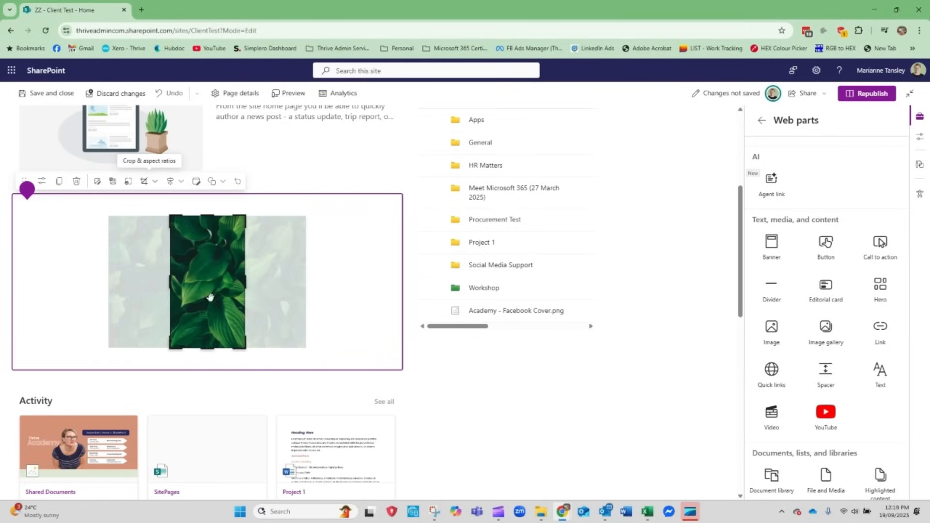
mouse_move(210, 297)
left_mouse_down()
mouse_move(184, 297)
mouse_move(410, 338)
mouse_move(202, 299)
left_mouse_up()
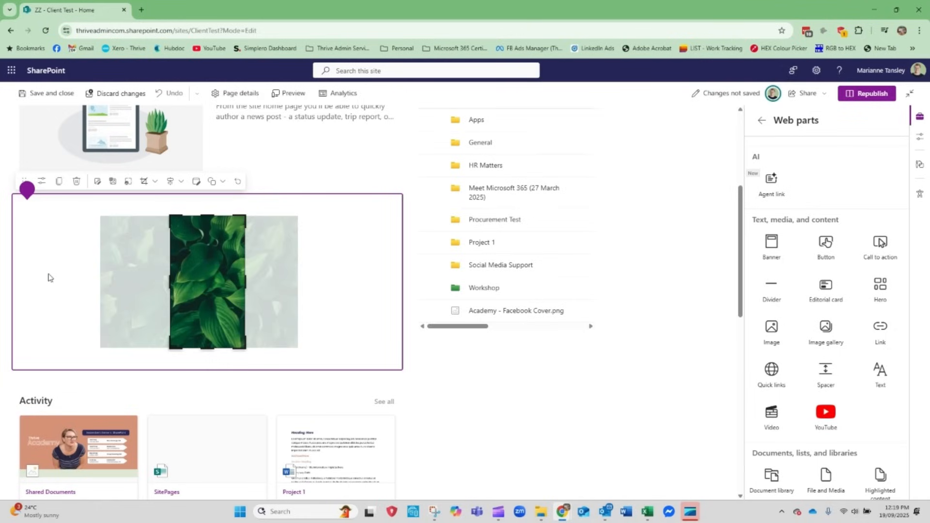
left_click(155, 181)
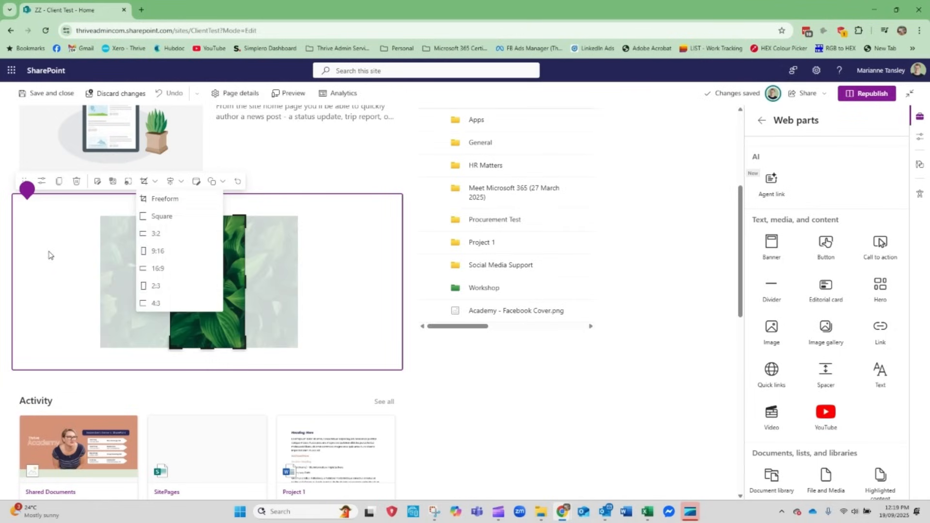
left_click(187, 214)
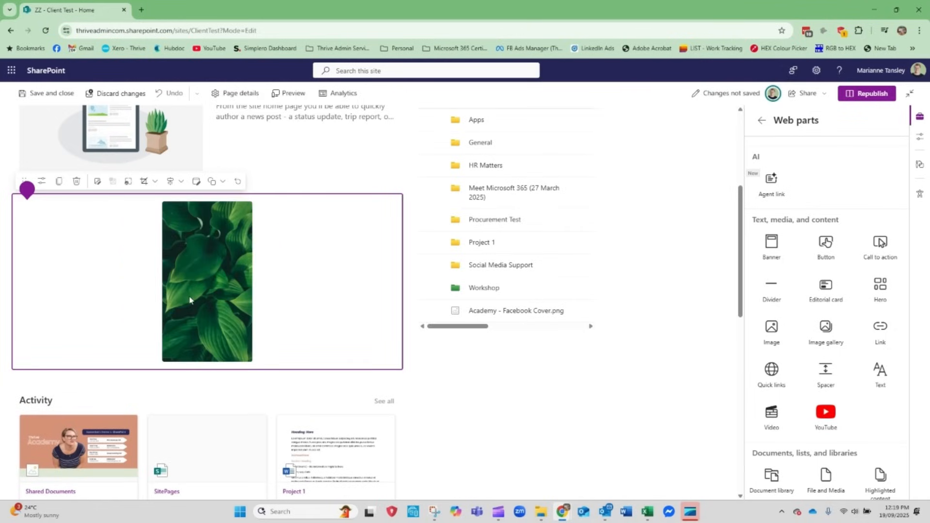
key("ctrl+z")
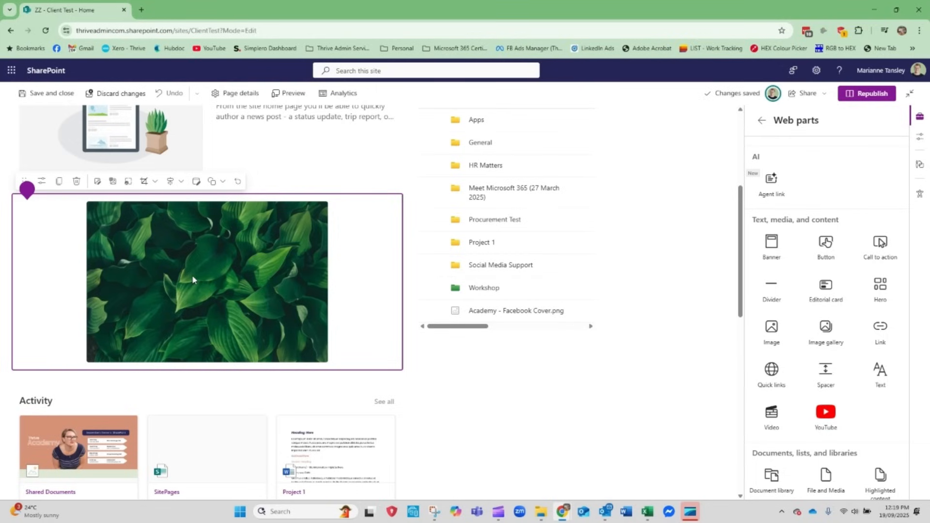
Examine the leaves image's alignment options, advanced editing window and shape choices without changing anything
left_click(171, 184)
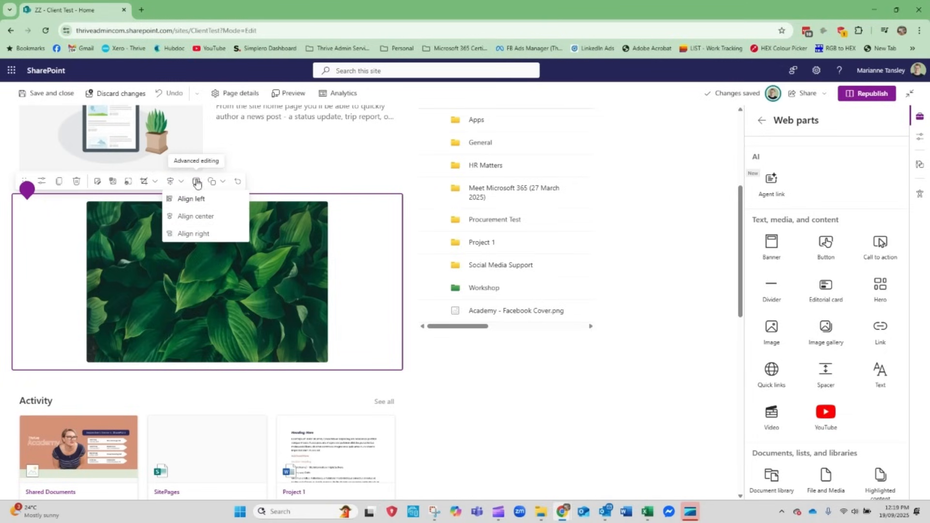
left_click(197, 183)
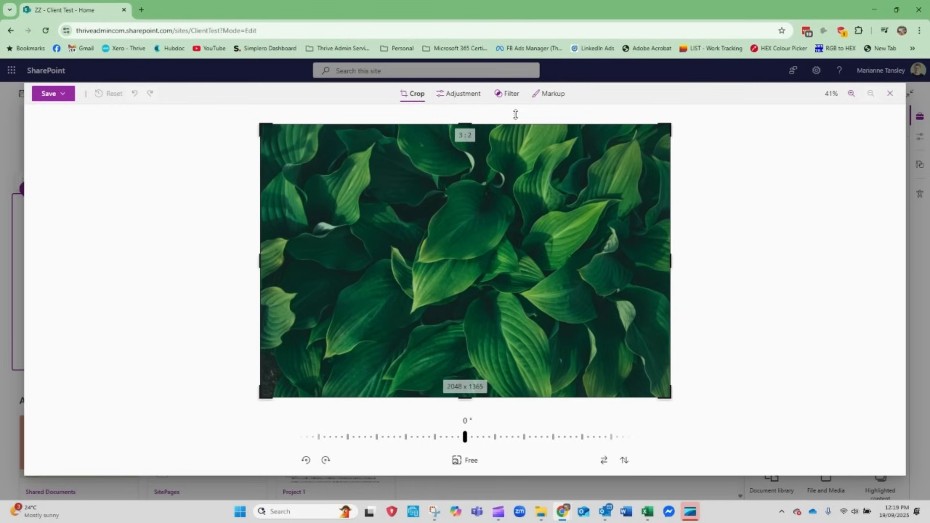
left_click(889, 93)
left_click(222, 182)
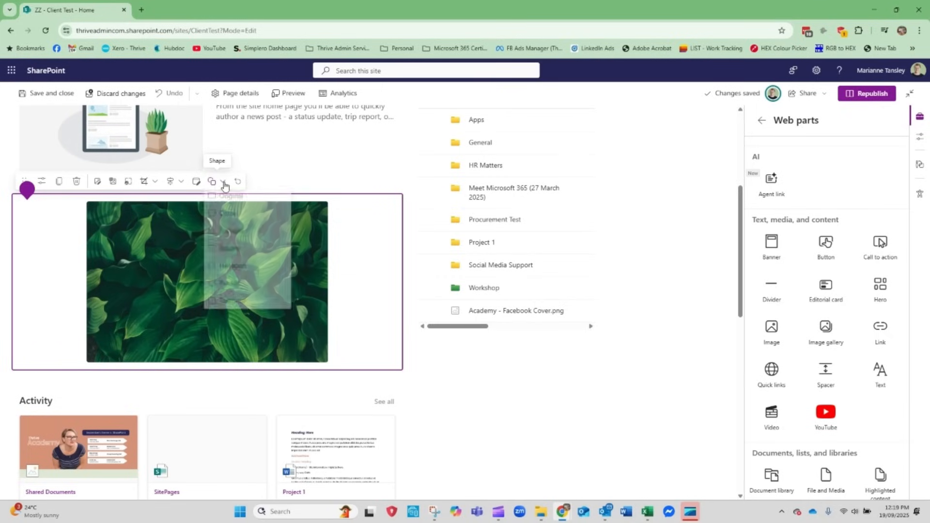
left_click(223, 182)
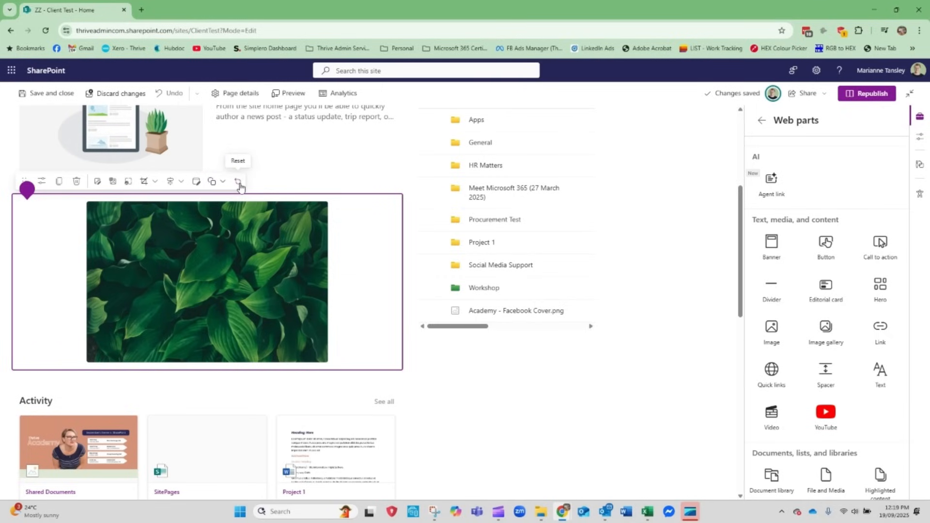
Reset the leaves image to its original size and dismiss the tip about adding images
left_click(239, 184)
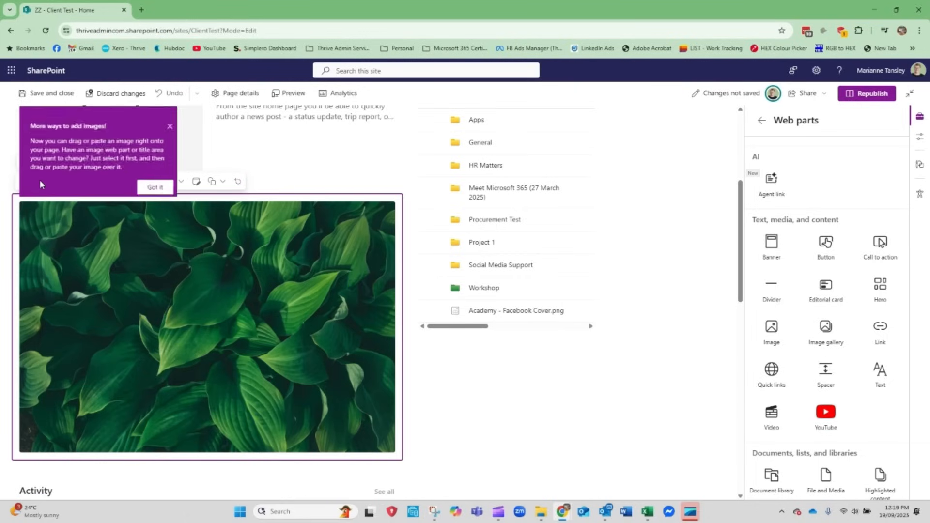
left_click(180, 114)
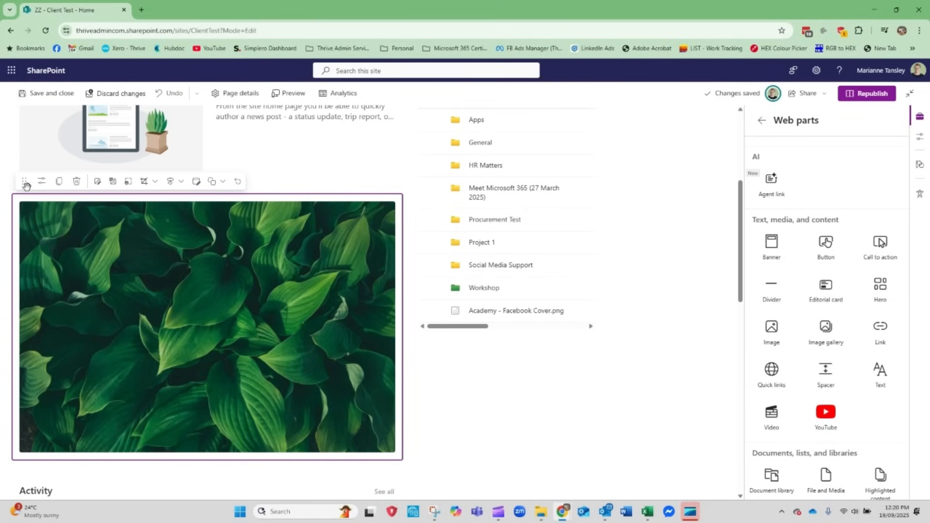
Open the leaves image's properties and switch the lightbox, text overlay and caption options on and back off
left_click(42, 181)
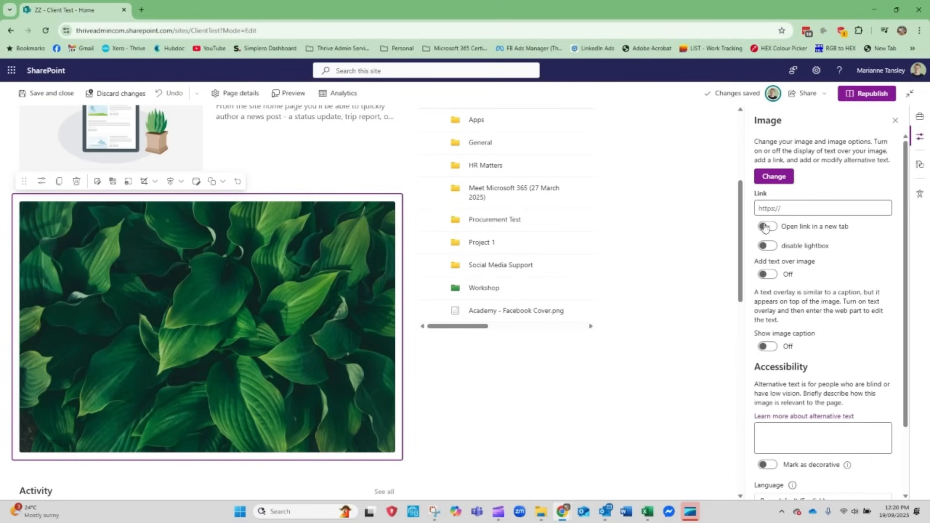
left_click(774, 248)
left_click(773, 249)
left_click(765, 274)
left_click(764, 274)
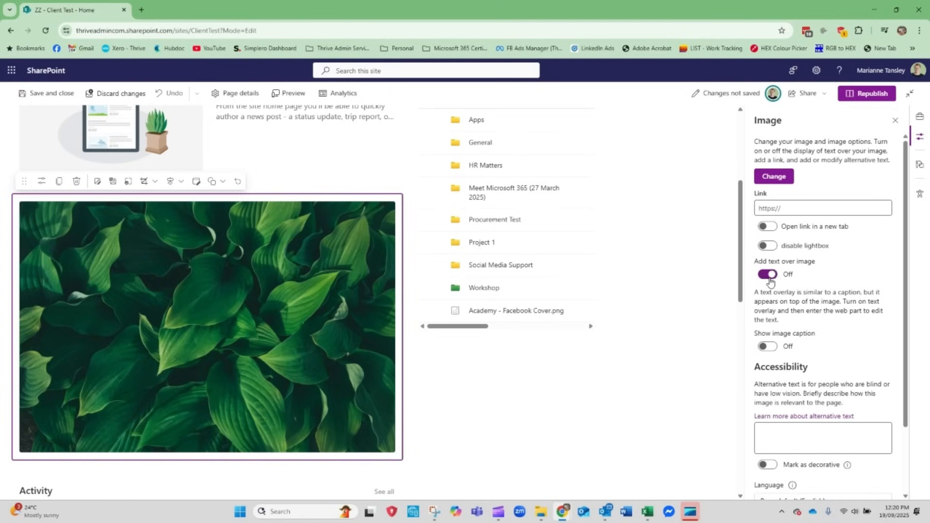
left_click(770, 348)
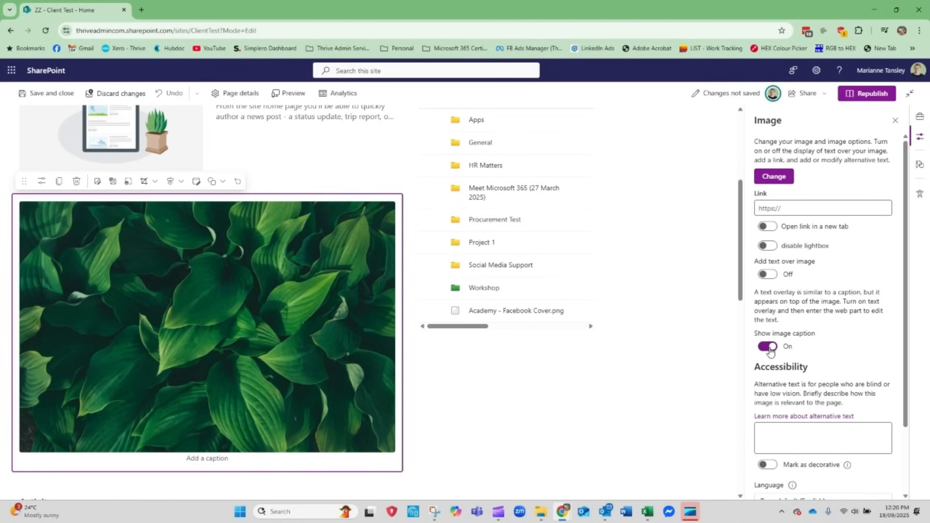
left_click(770, 348)
Mark the leaves image as decorative in its accessibility settings instead of giving it alternative text
left_click(789, 433)
scroll(788, 435, "down", 2)
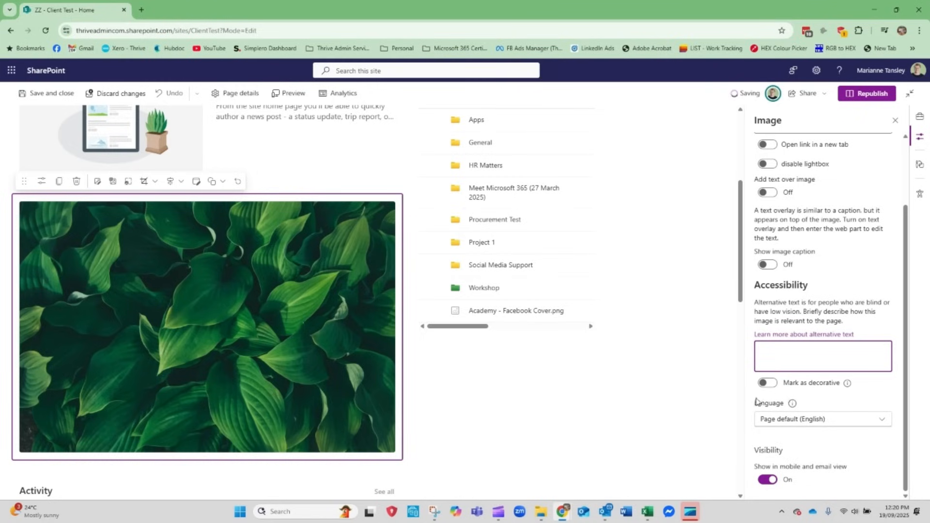
left_click(766, 384)
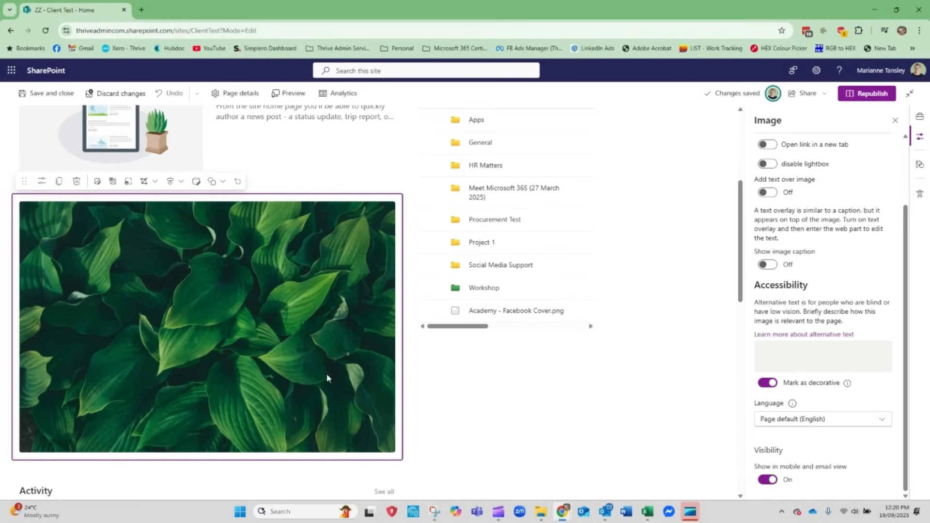
Add a second Quick links web part between the existing Quick links and the document library
scroll(203, 306, "up", 5)
scroll(203, 306, "down", 4)
scroll(204, 306, "up", 4)
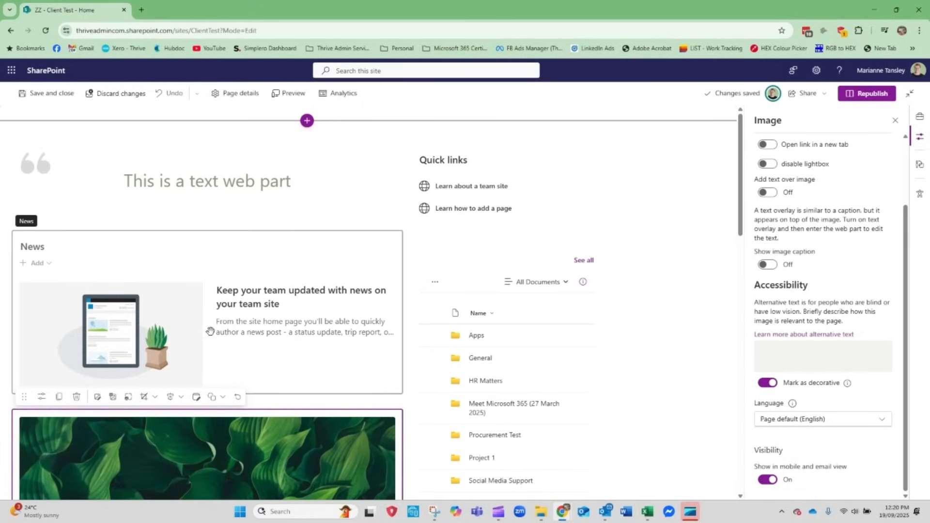
left_click(601, 157)
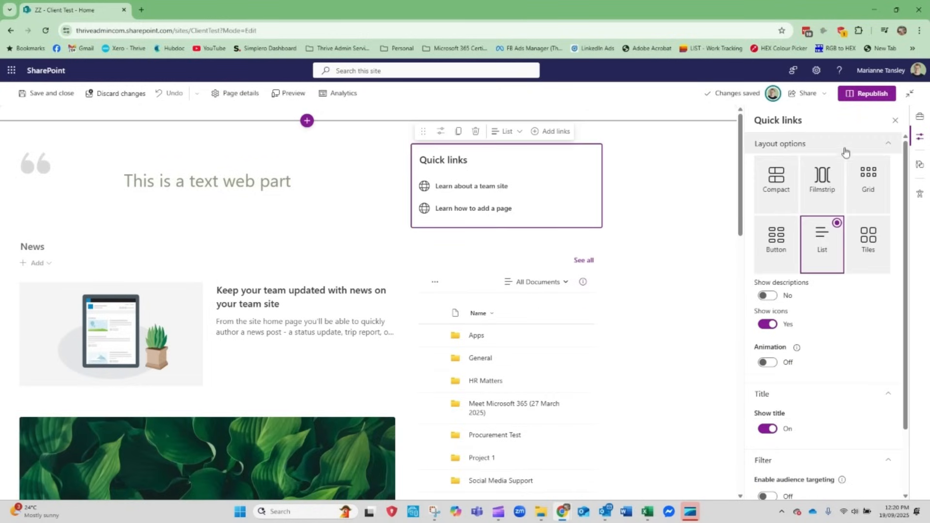
left_click(506, 235)
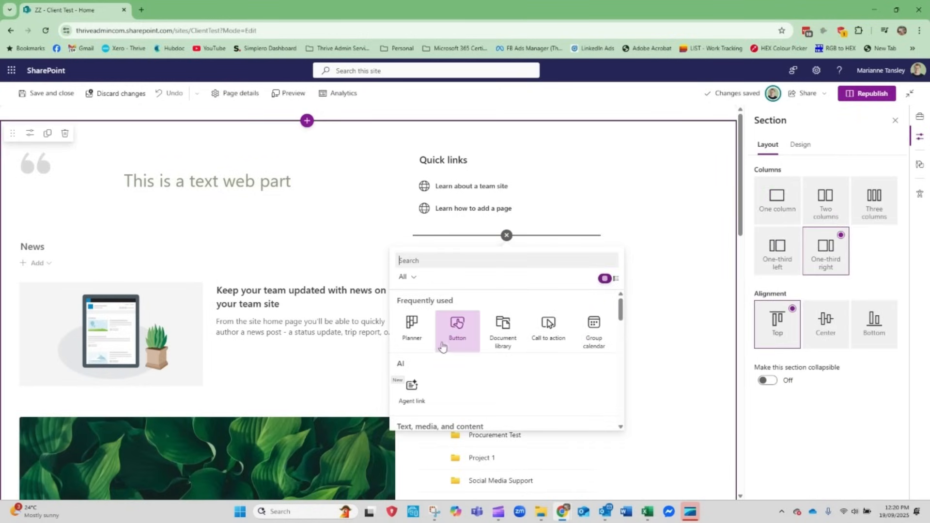
scroll(484, 368, "down", 3)
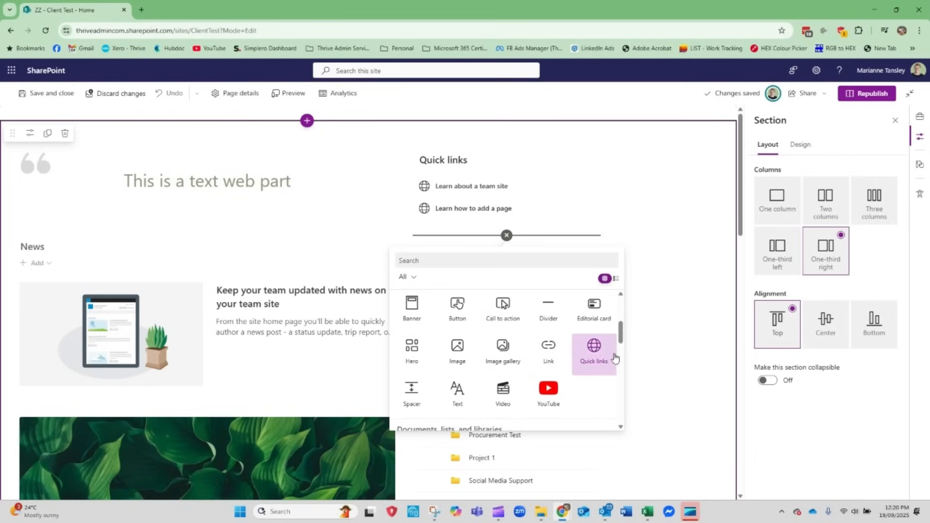
left_click(593, 354)
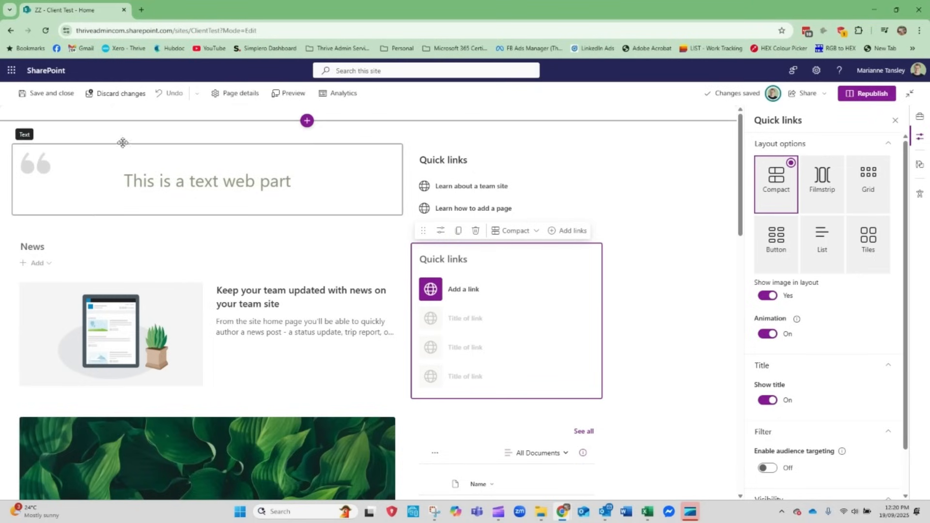
Add a two-column section at the very top of the page, above the pull quote
left_click(307, 121)
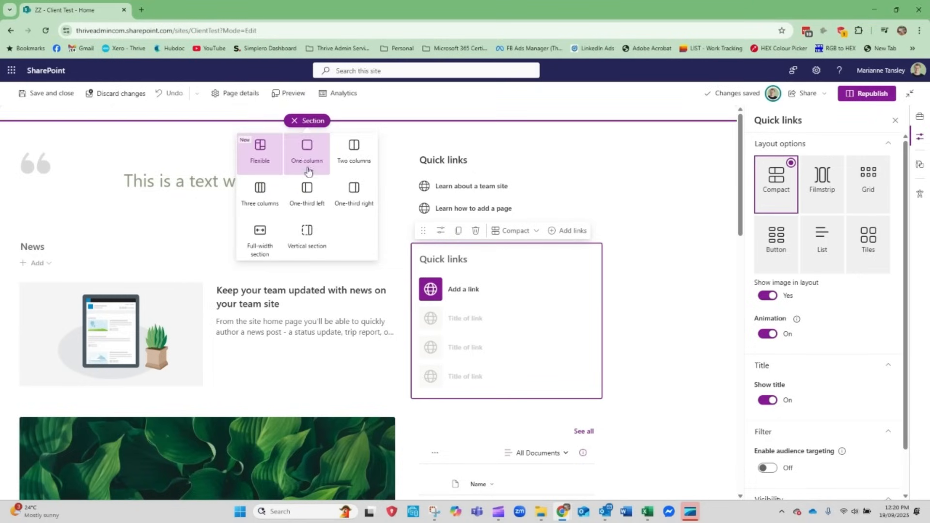
left_click(354, 154)
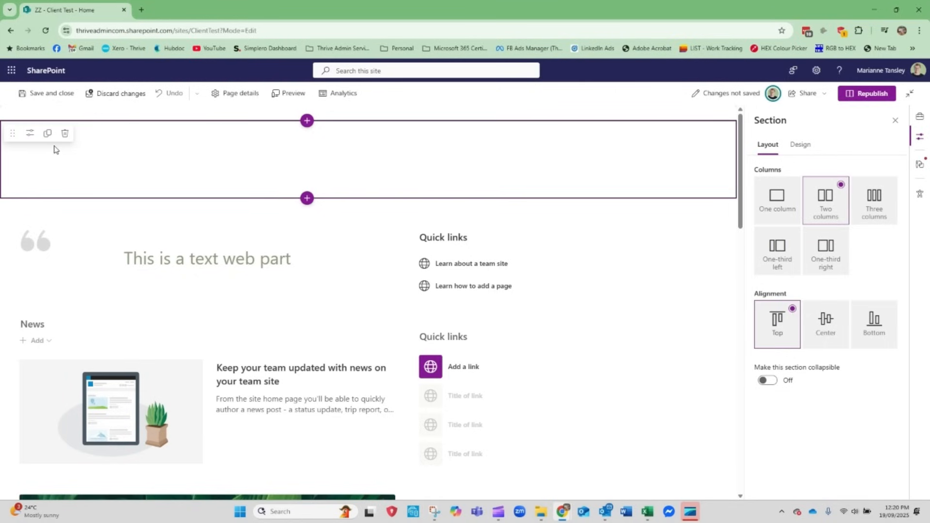
Move the empty Quick links web part into the new section's first column and the existing Quick links into its second column
left_click_drag(481, 336, 160, 155)
left_click_drag(509, 207, 501, 184)
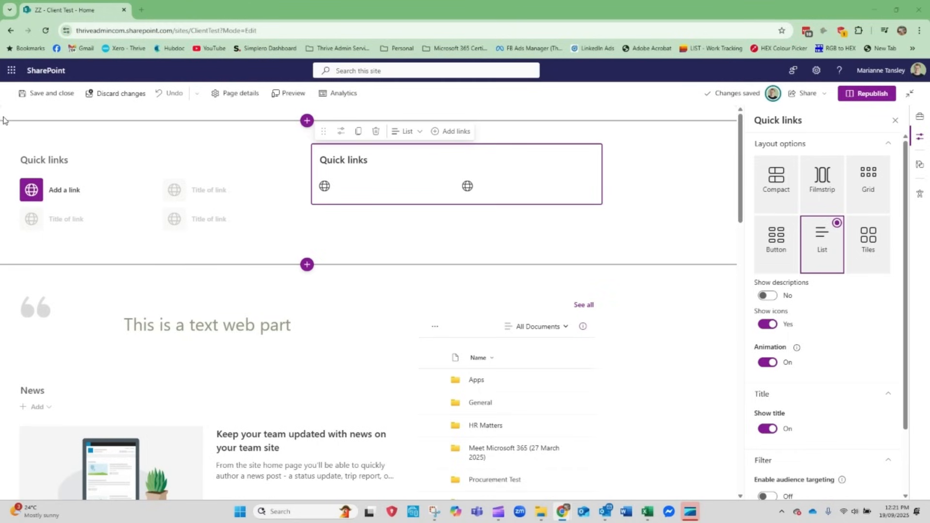
Try the Filmstrip, Grid, Button, List and Tiles layouts on the empty Quick links web part in the first column
left_click(68, 176)
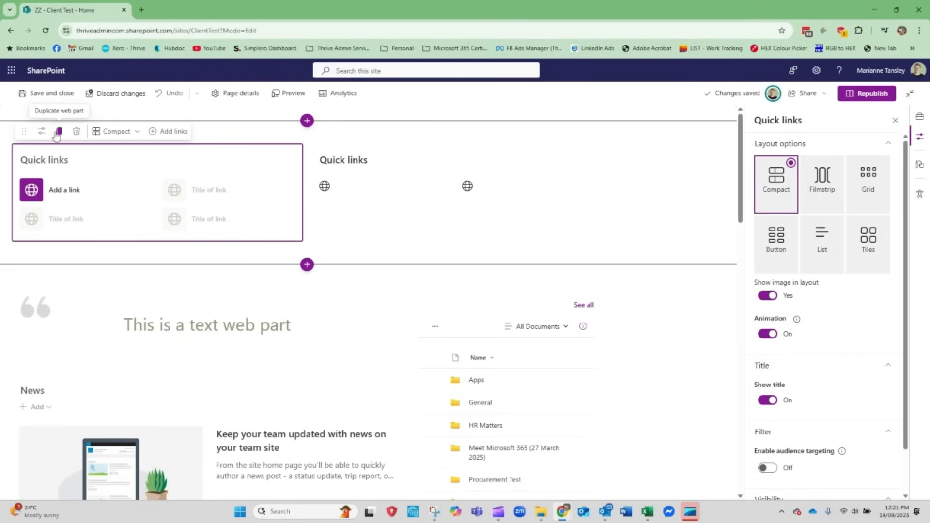
left_click(810, 197)
left_click(879, 195)
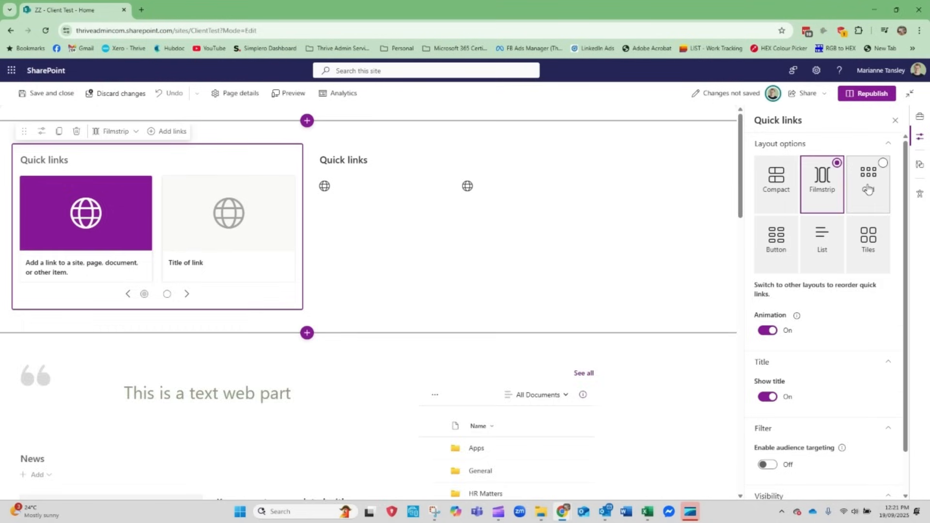
left_click(797, 255)
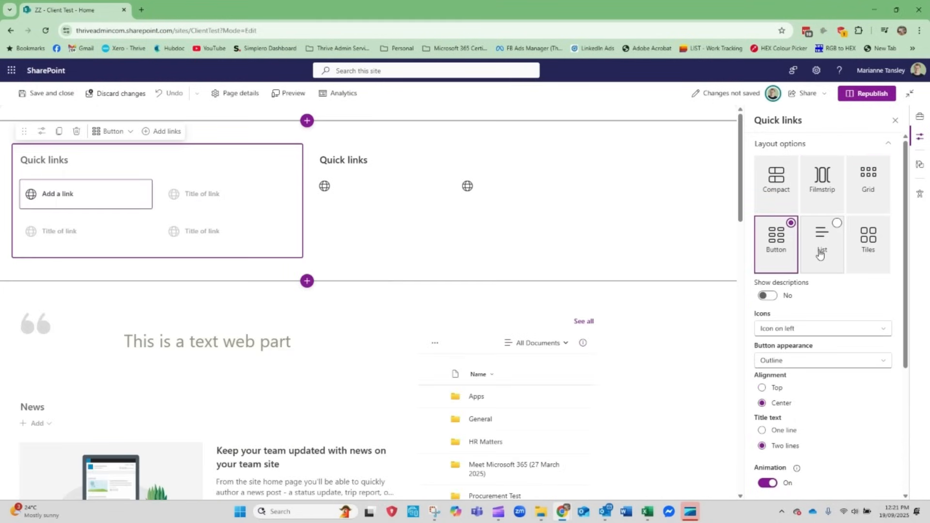
left_click(823, 246)
left_click(865, 250)
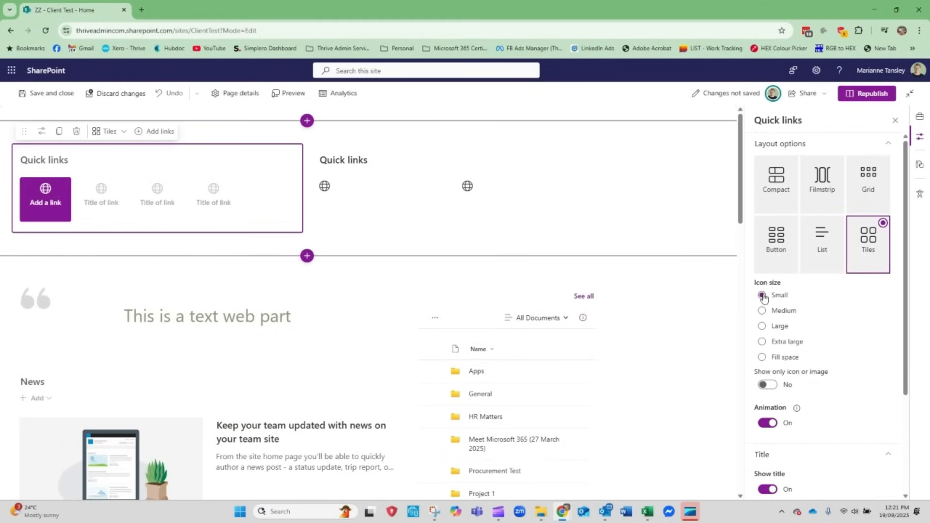
Try the Large, Extra large and Fill space icon sizes for the tiles, and switch the web part's title off and back on
left_click(762, 326)
left_click(762, 342)
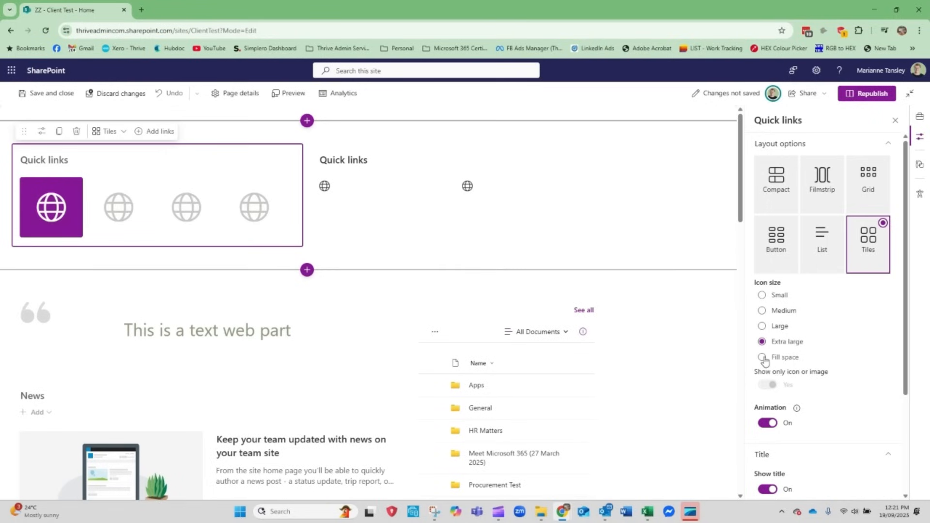
left_click(763, 359)
mouse_move(797, 412)
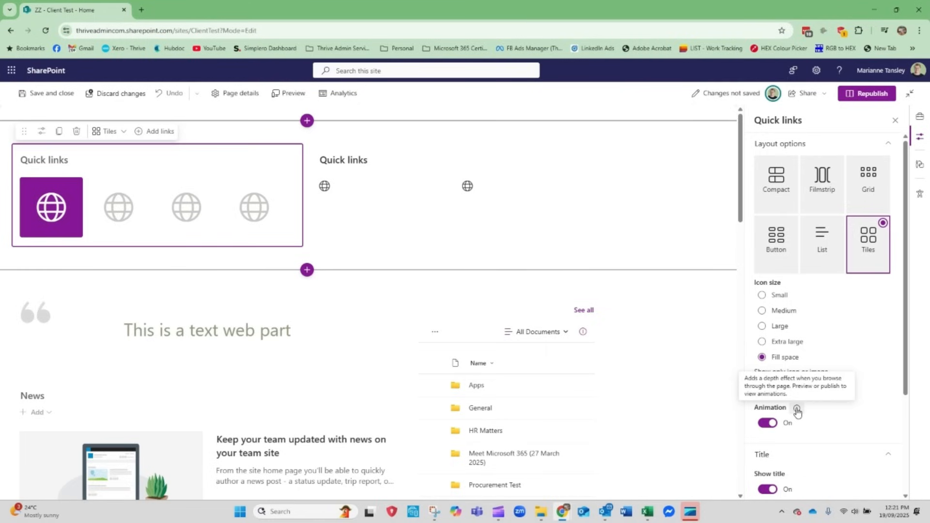
scroll(797, 411, "down", 3)
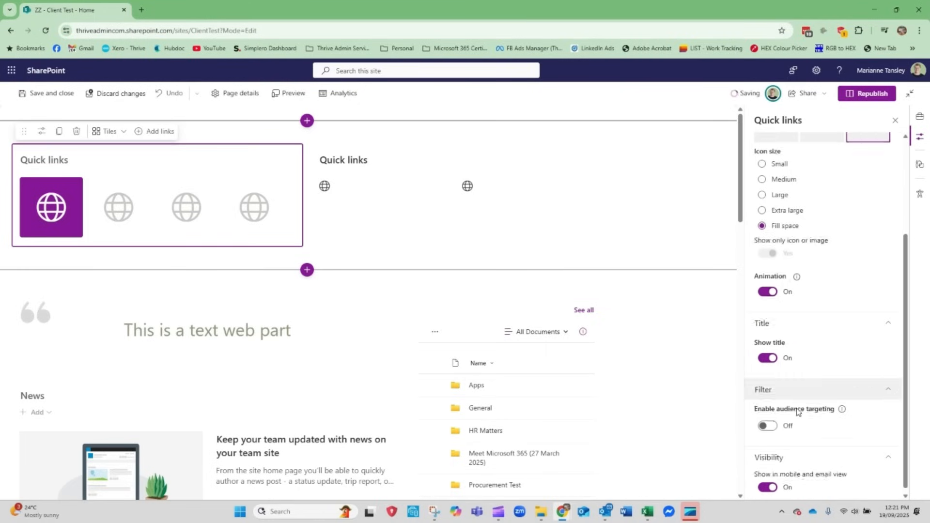
left_click(770, 354)
left_click(770, 355)
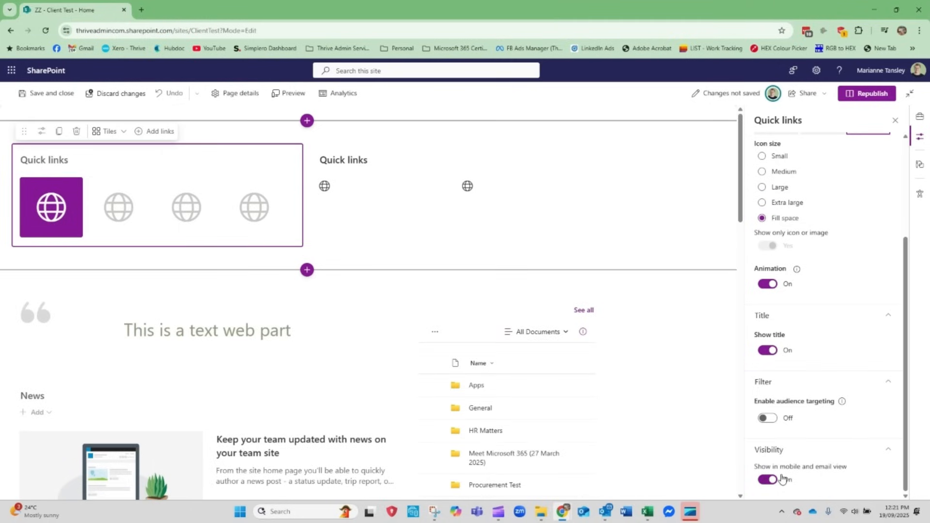
Examine the sources offered for adding a link, including From a link, the site's libraries and the recent items
left_click(60, 217)
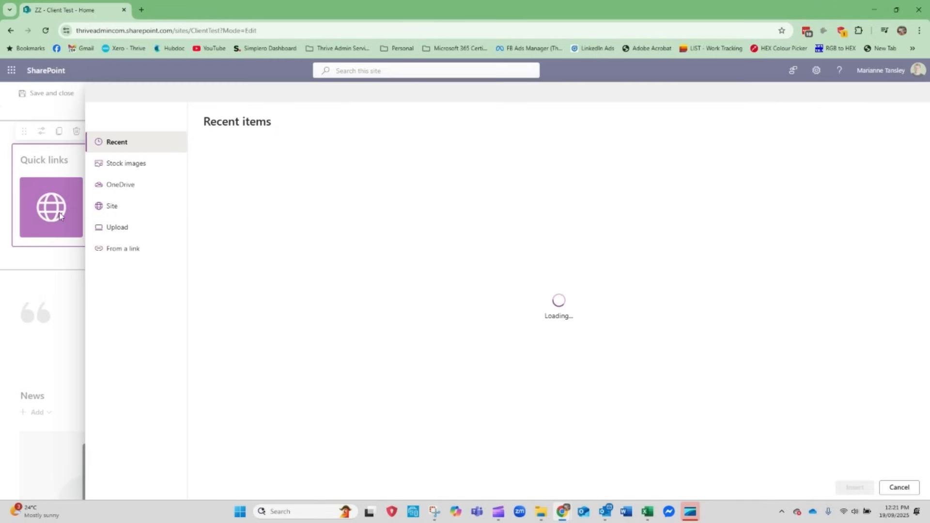
left_click(116, 254)
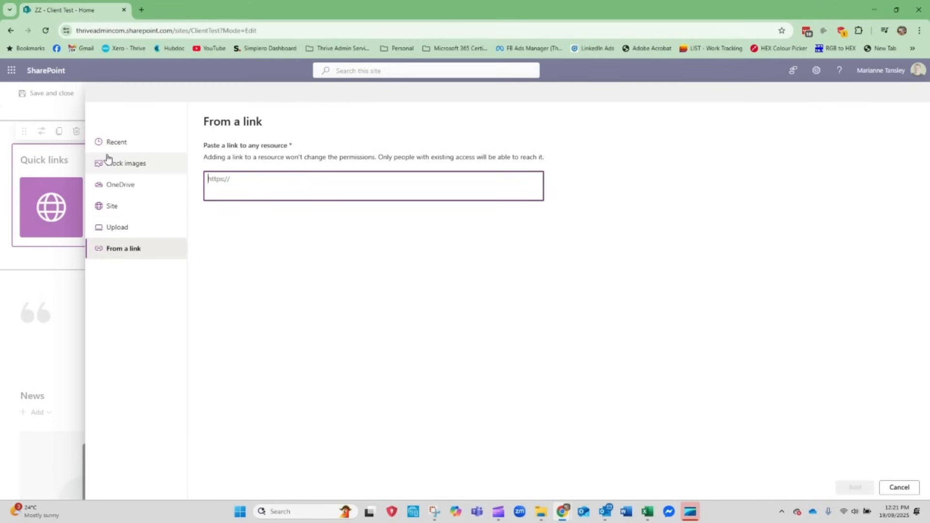
left_click(109, 208)
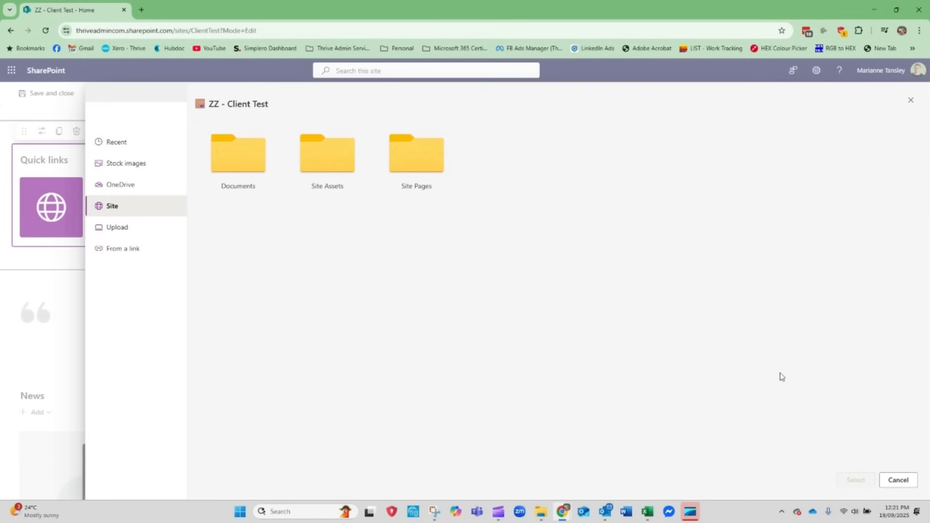
left_click(900, 481)
left_click(67, 219)
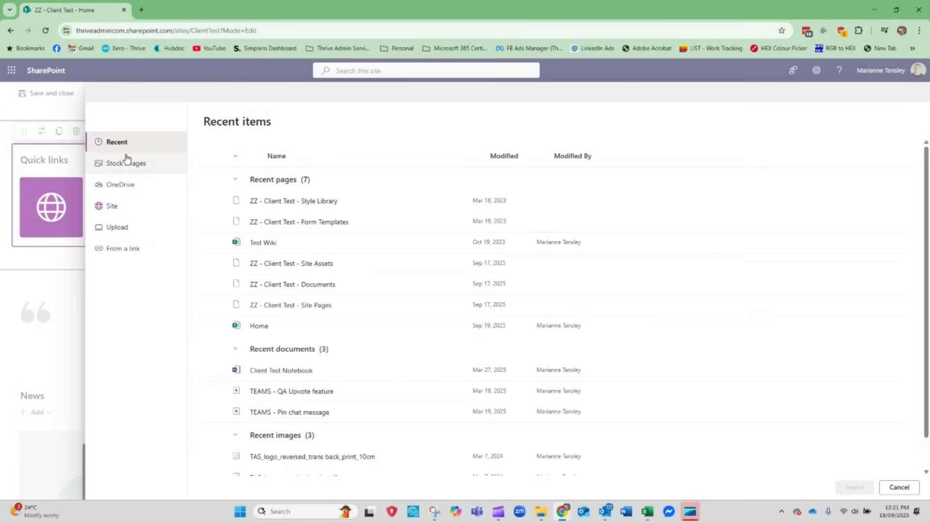
scroll(309, 377, "down", 1)
scroll(306, 396, "up", 1)
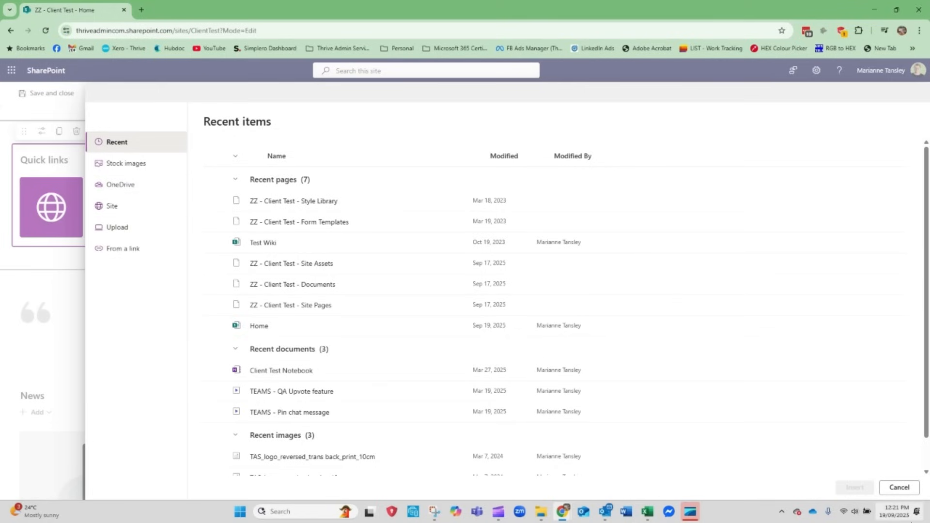
left_click(899, 487)
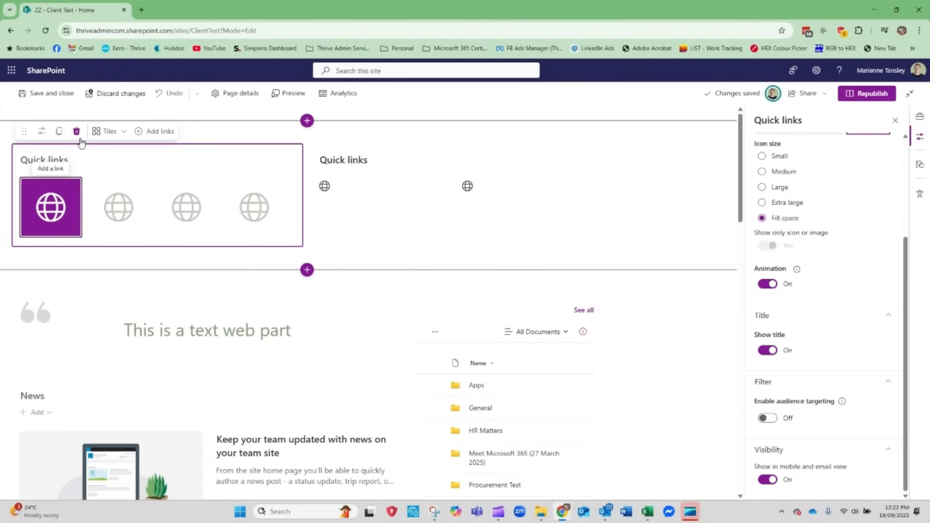
scroll(780, 322, "up", 3)
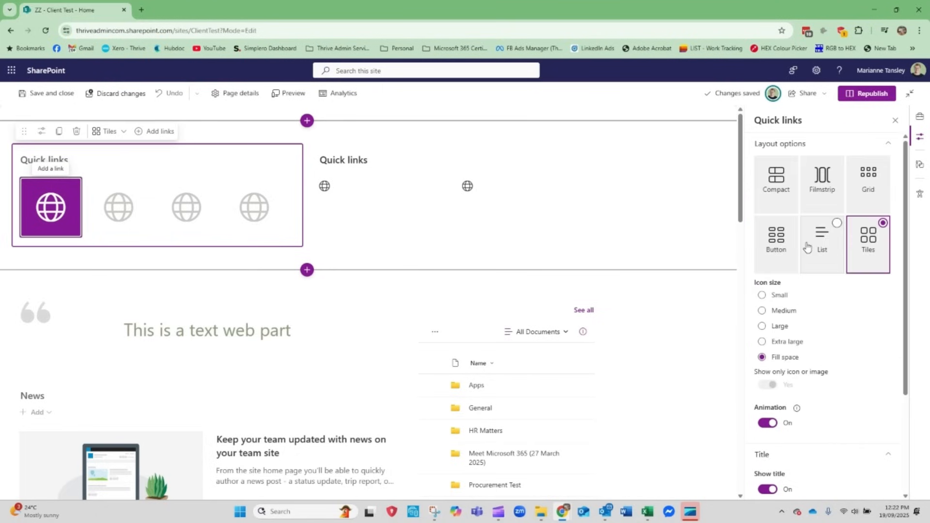
left_click(51, 209)
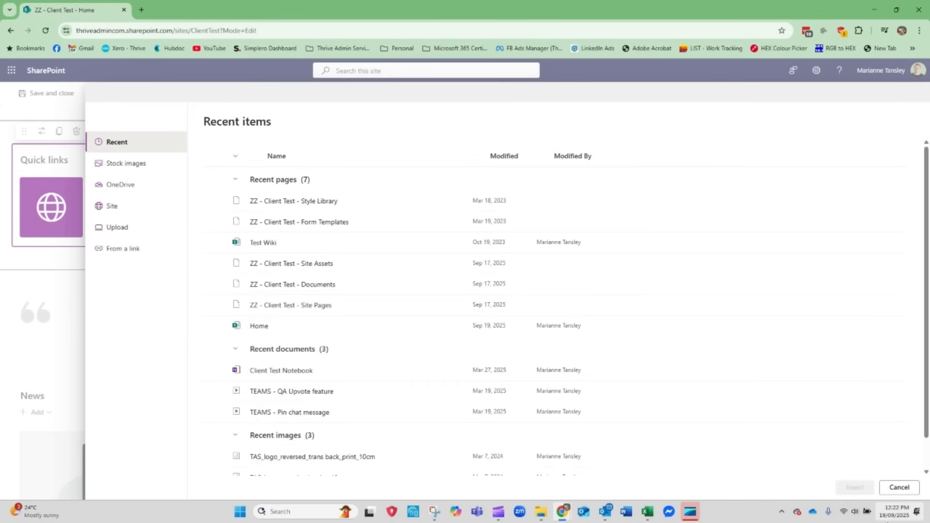
left_click(898, 487)
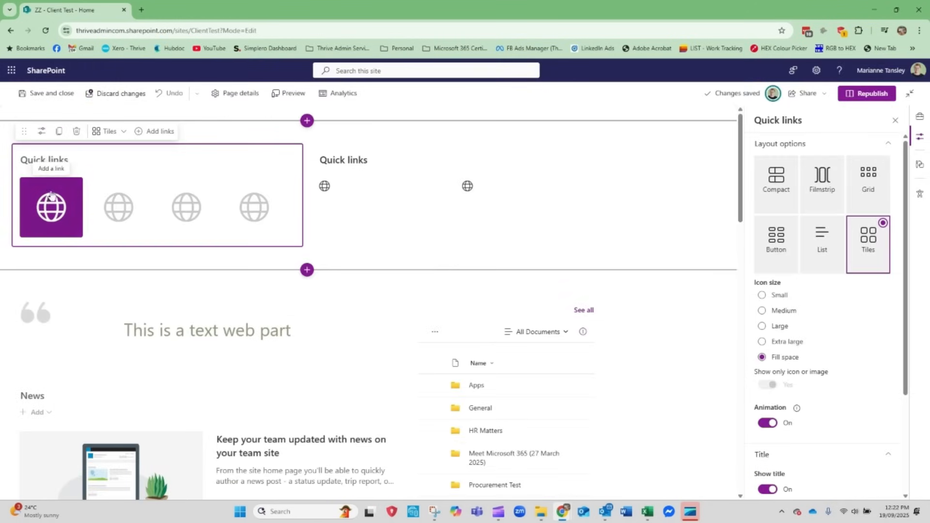
left_click(140, 139)
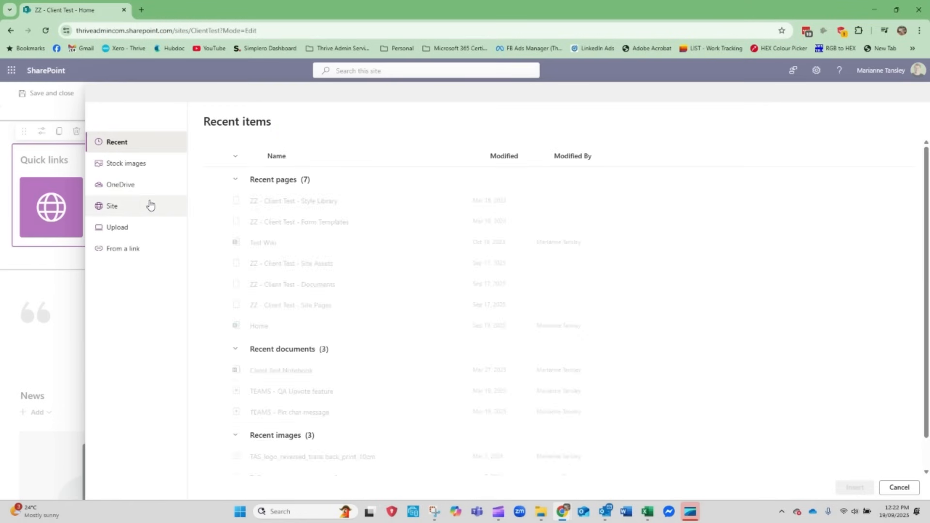
left_click(898, 487)
scroll(797, 399, "down", 3)
scroll(794, 386, "up", 3)
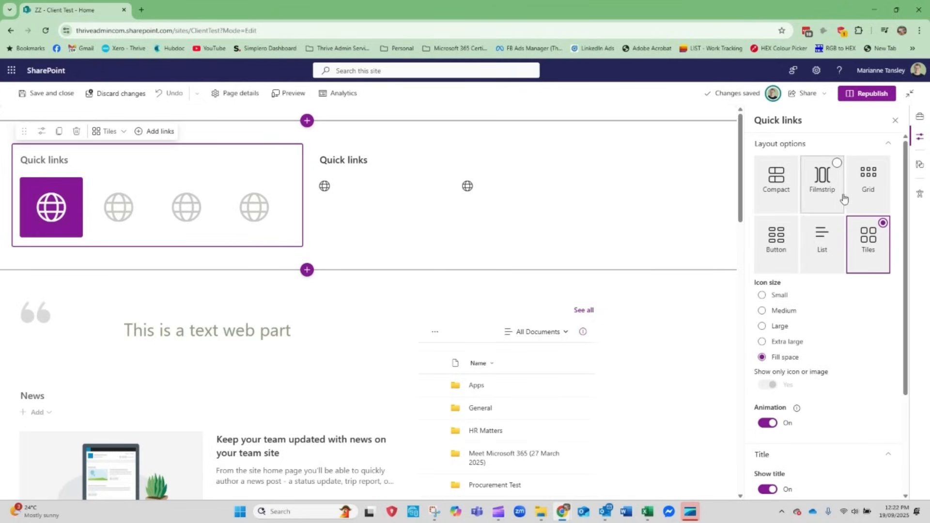
right_click(46, 204)
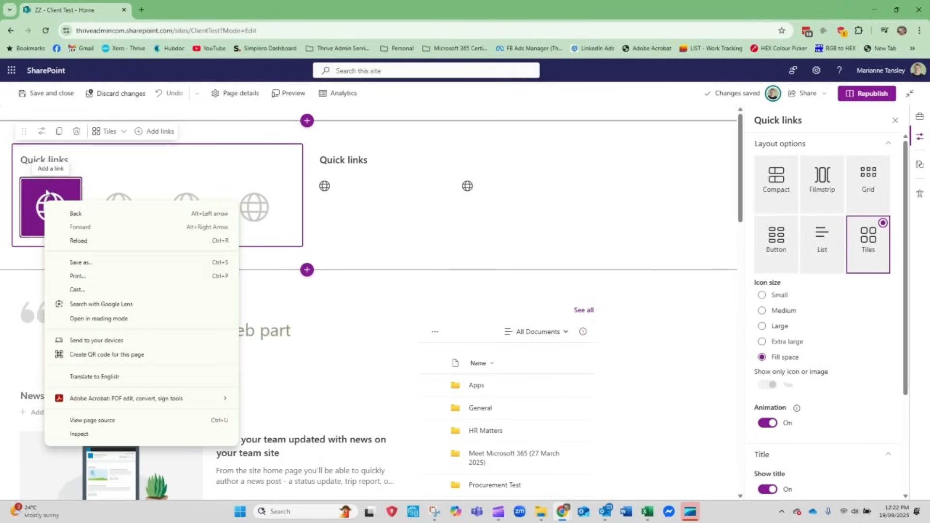
left_click(47, 193)
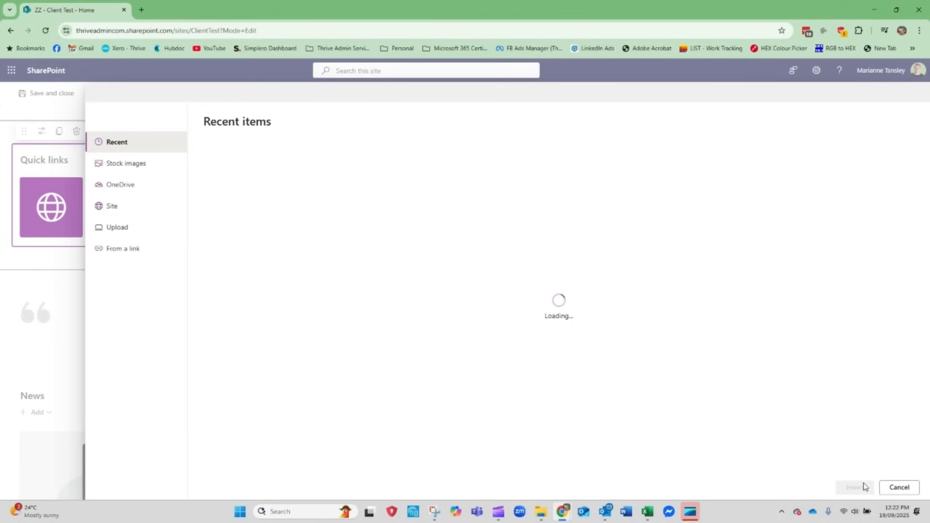
left_click(898, 488)
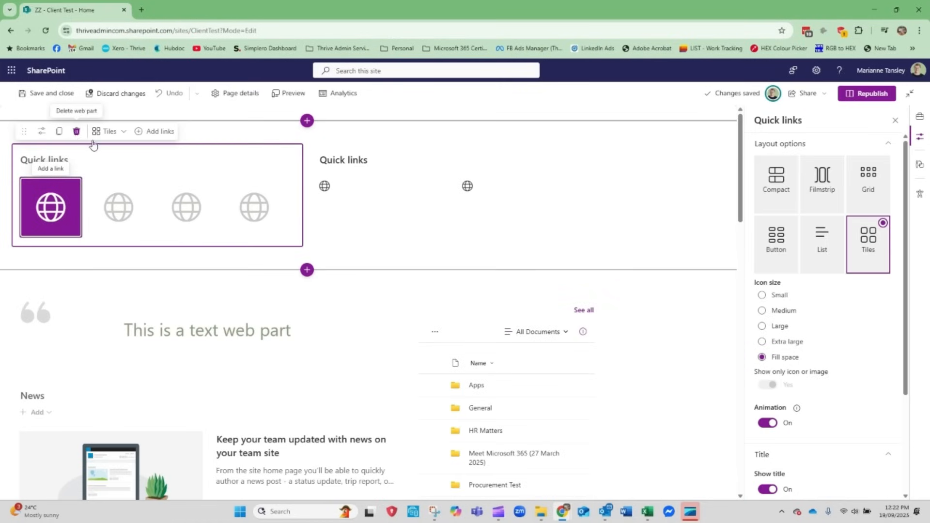
left_click(122, 131)
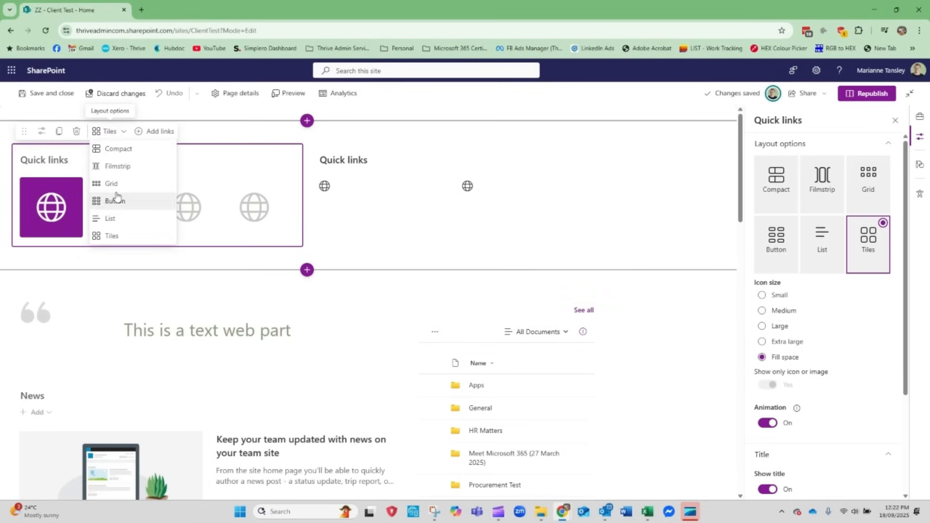
left_click(118, 148)
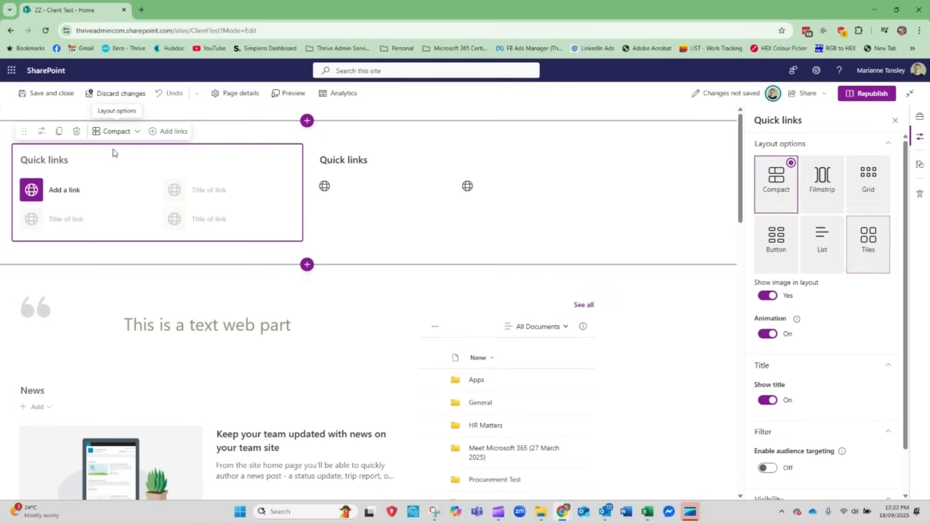
left_click(57, 191)
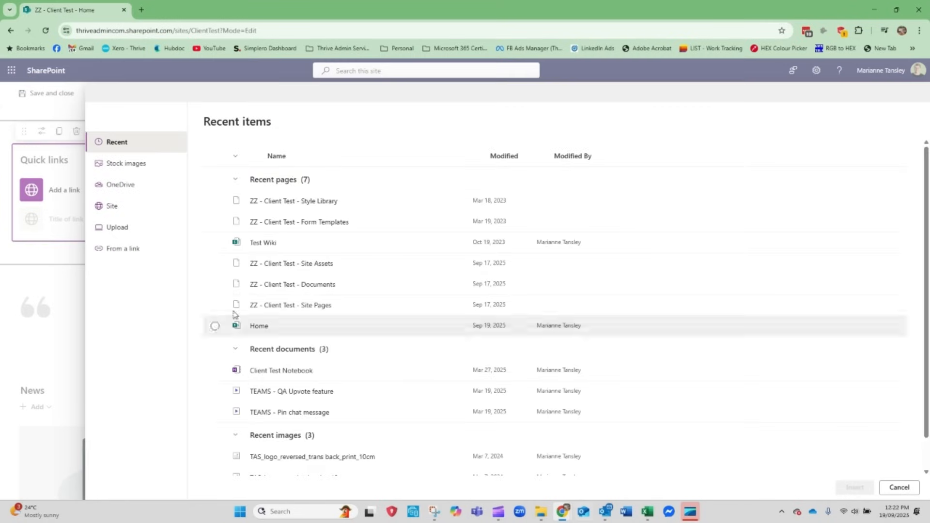
left_click(127, 249)
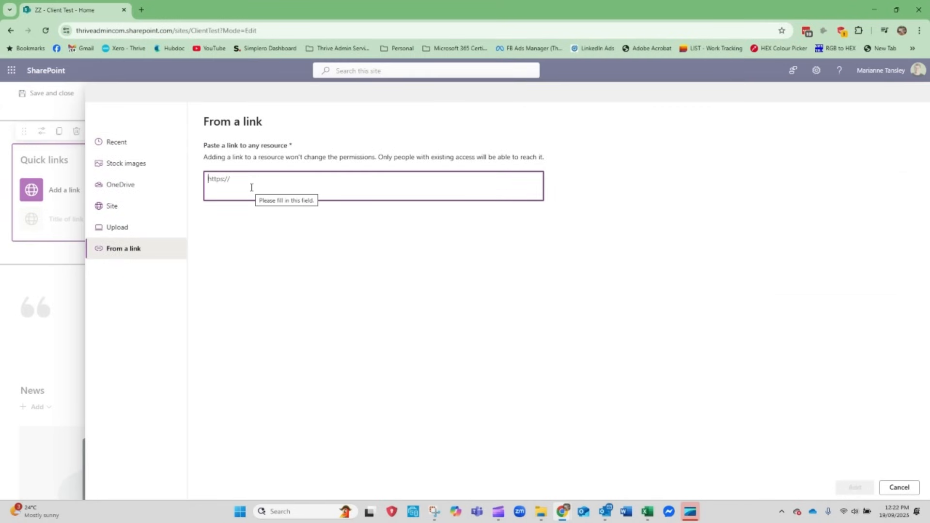
type("https://www.thriveadmin.com")
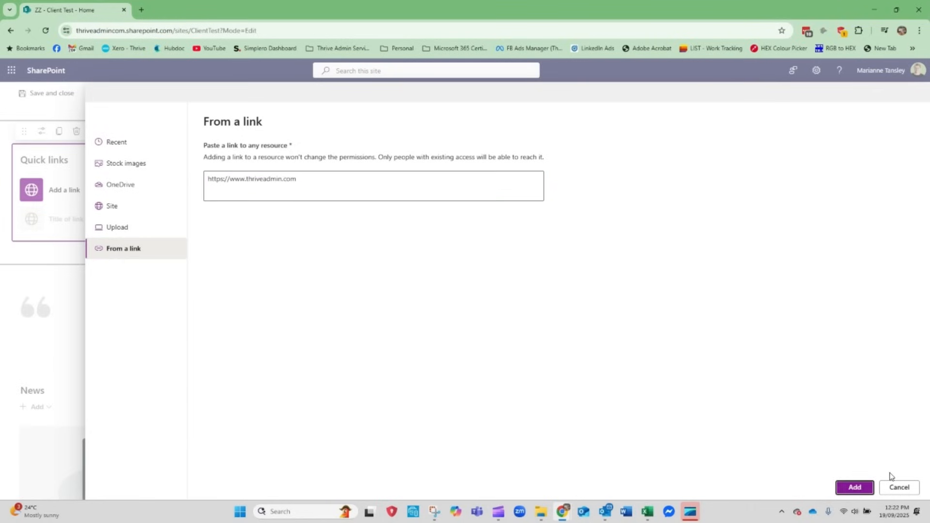
left_click(854, 487)
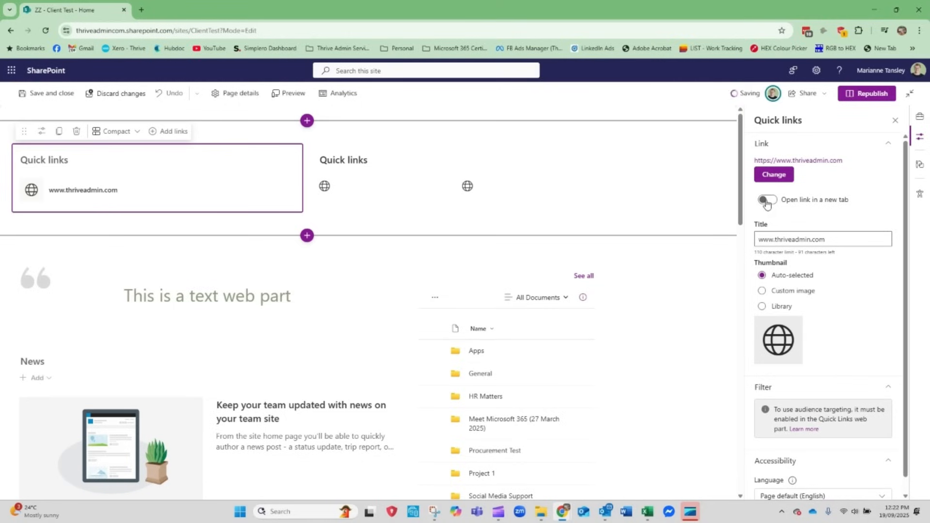
Make the new link open in a new tab and set its thumbnail source to Library
left_click(766, 202)
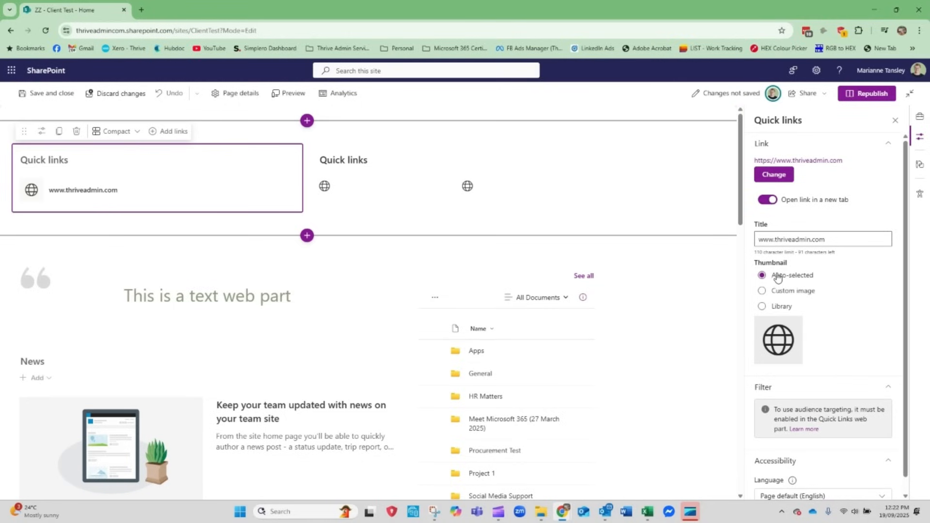
left_click(762, 291)
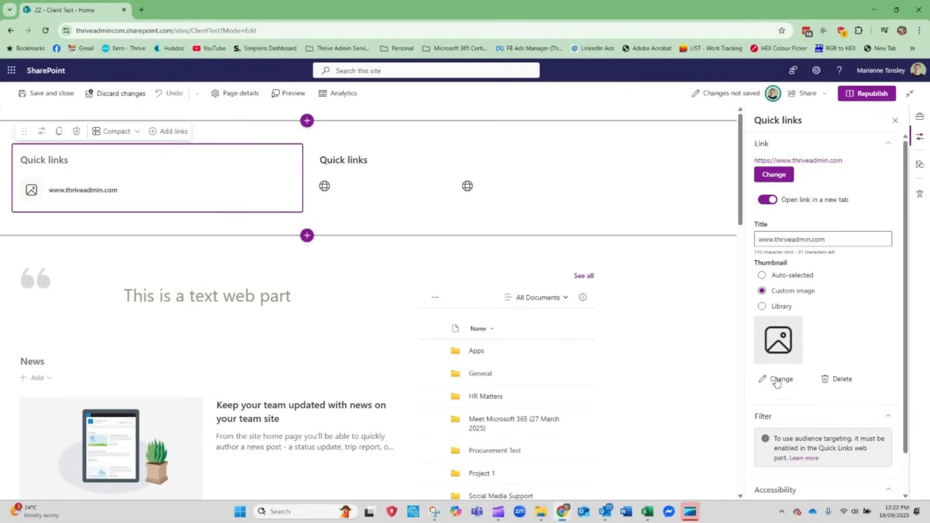
left_click(760, 307)
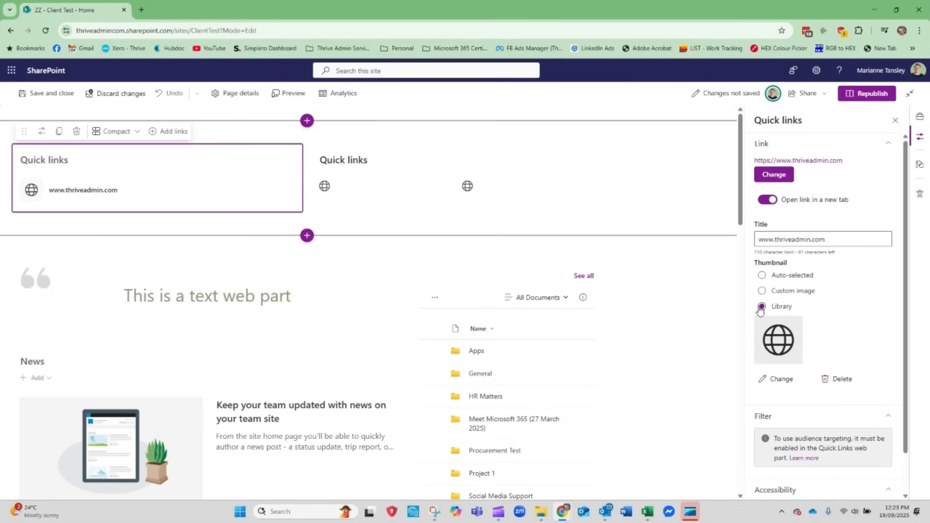
Look through the thumbnail icon library without choosing an icon, and review the link's filter and accessibility settings
left_click(781, 379)
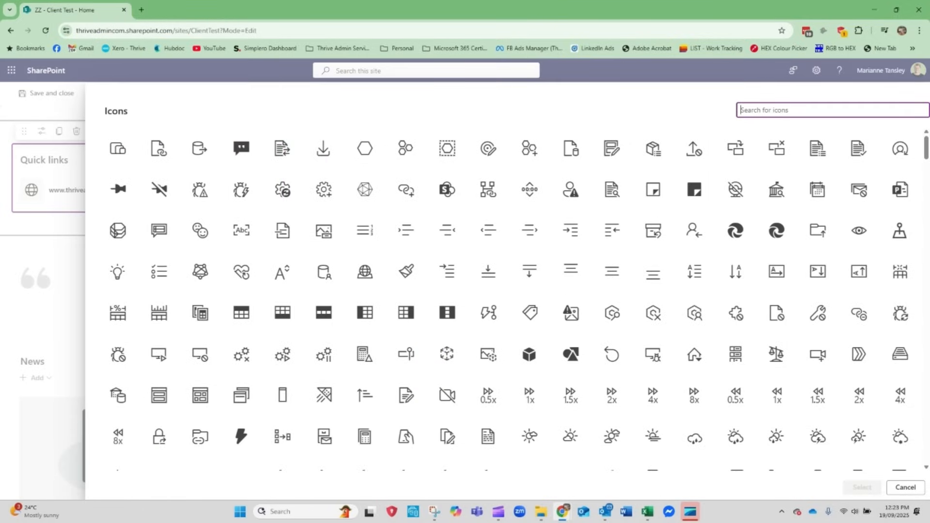
left_click(904, 487)
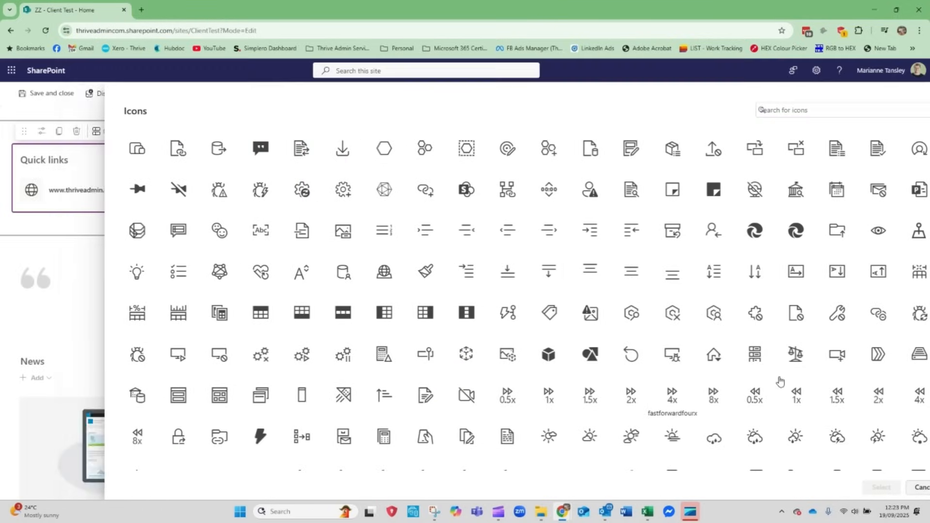
scroll(781, 426, "down", 1)
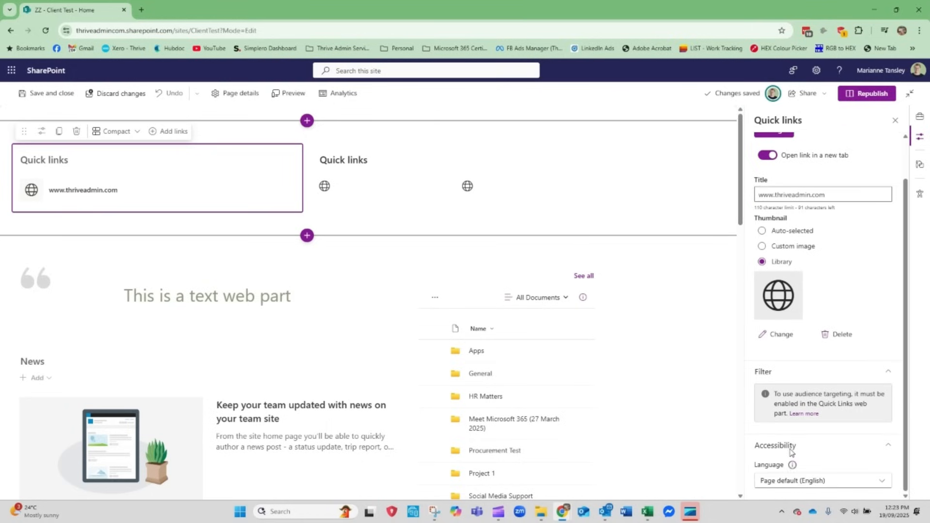
scroll(832, 310, "up", 1)
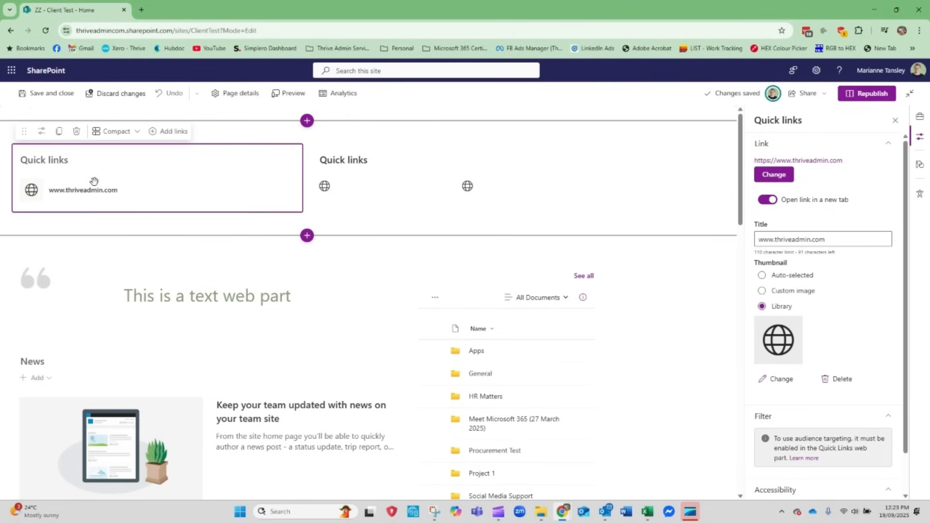
Try the Filmstrip layout on the first-column Quick links web part, and settle on the List layout
left_click(42, 131)
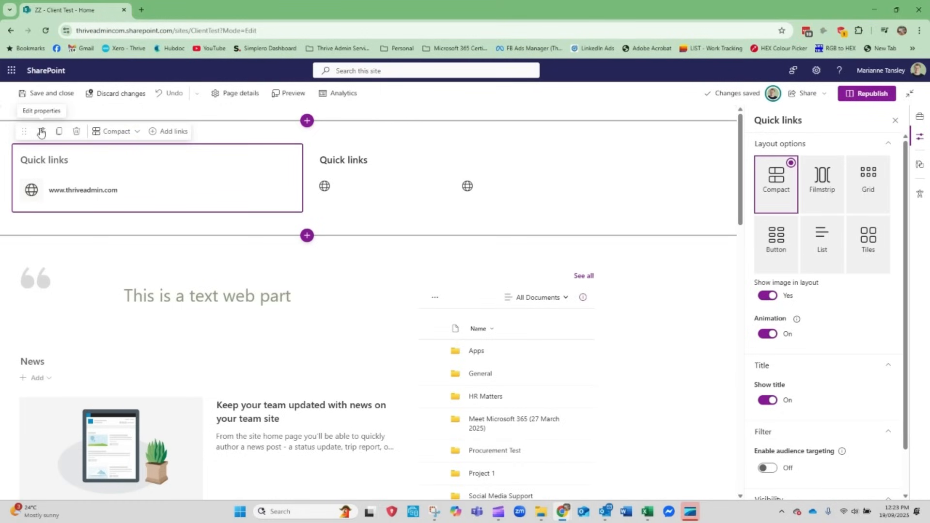
left_click(119, 134)
left_click(118, 166)
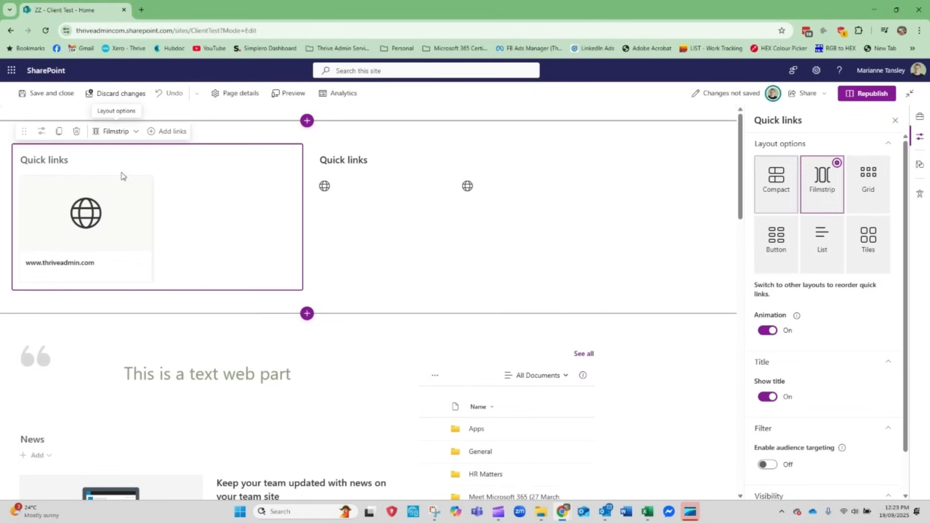
left_click(116, 131)
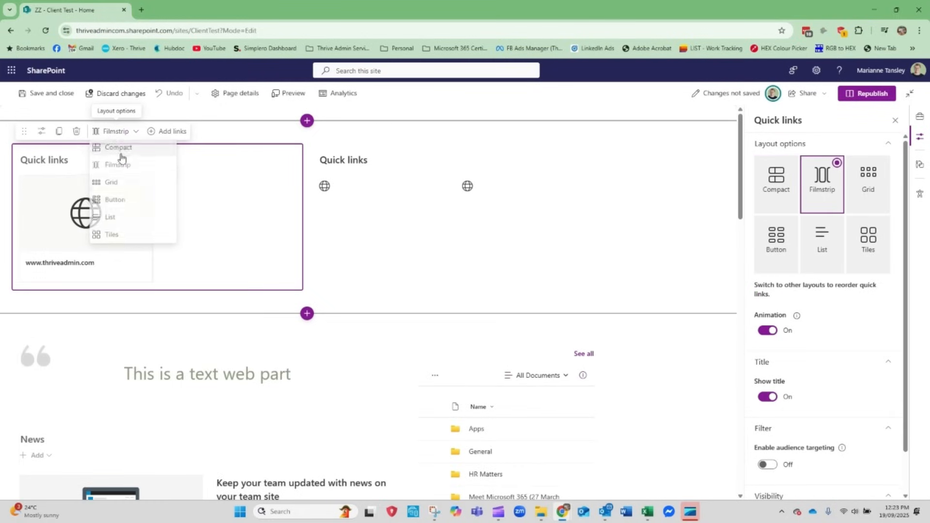
left_click(110, 216)
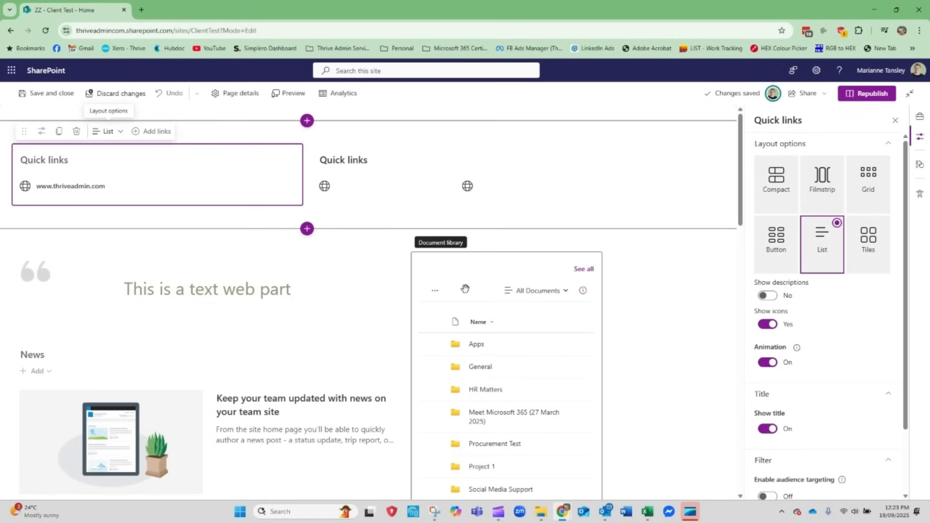
Add a Document library web part below the second-column Quick links and choose Style Library as its source
left_click(518, 277)
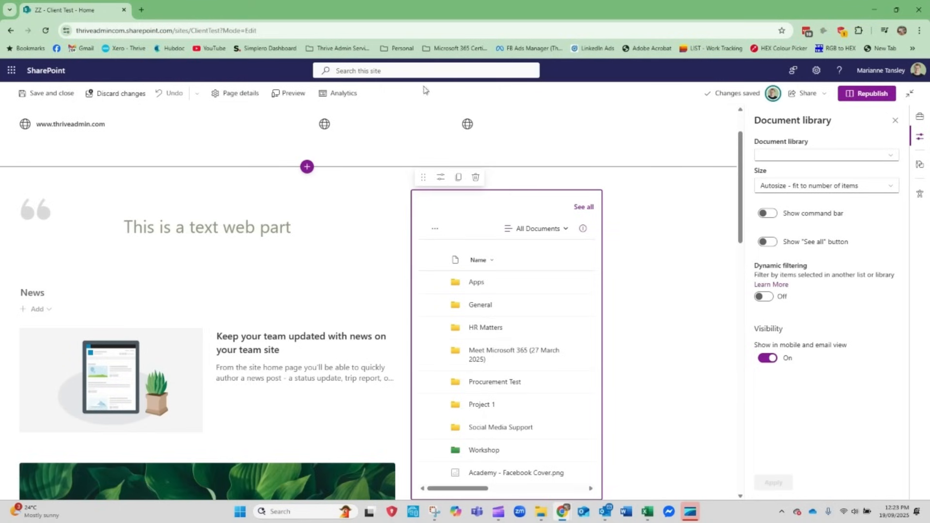
left_click(896, 121)
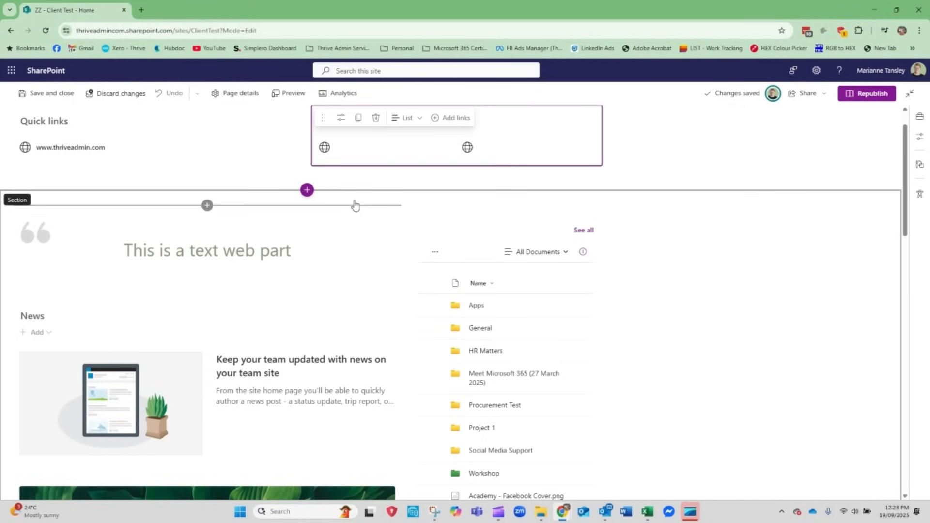
left_click(456, 173)
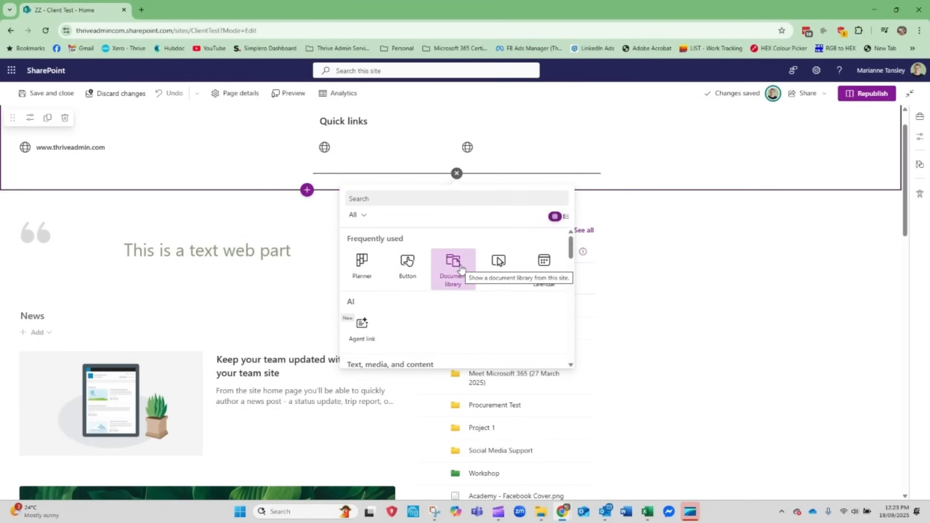
scroll(460, 269, "down", 5)
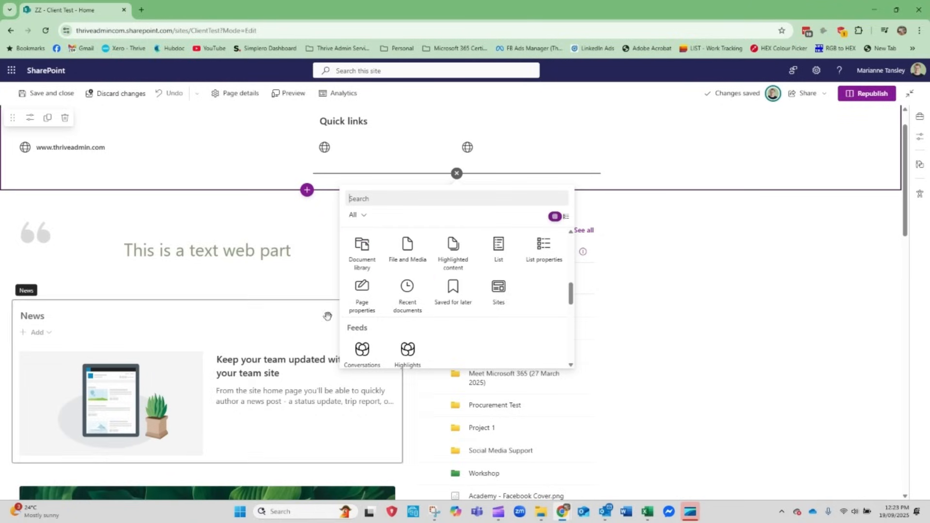
scroll(402, 276, "up", 1)
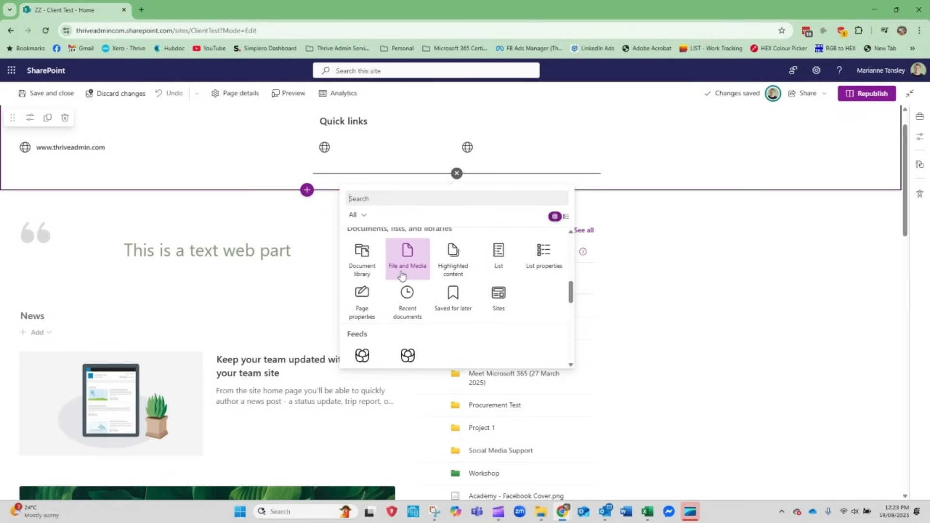
scroll(402, 276, "up", 2)
scroll(411, 325, "down", 2)
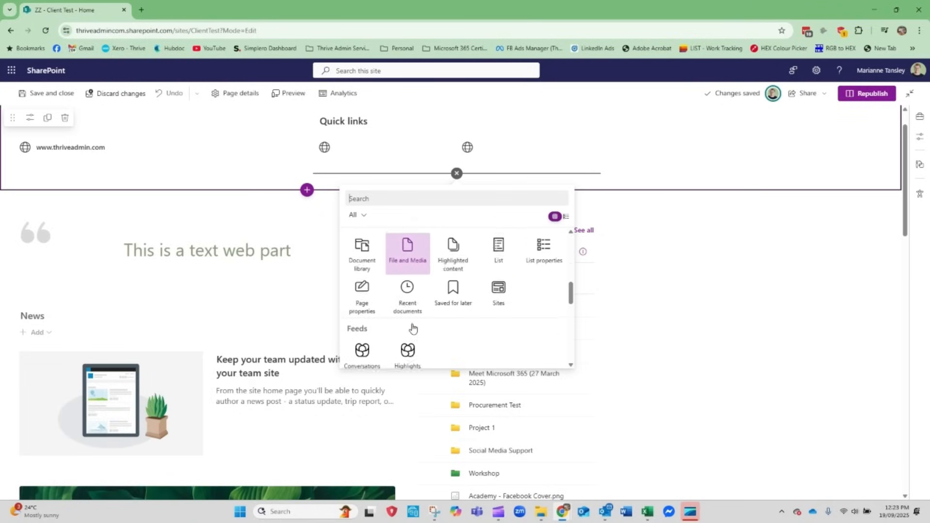
left_click(360, 250)
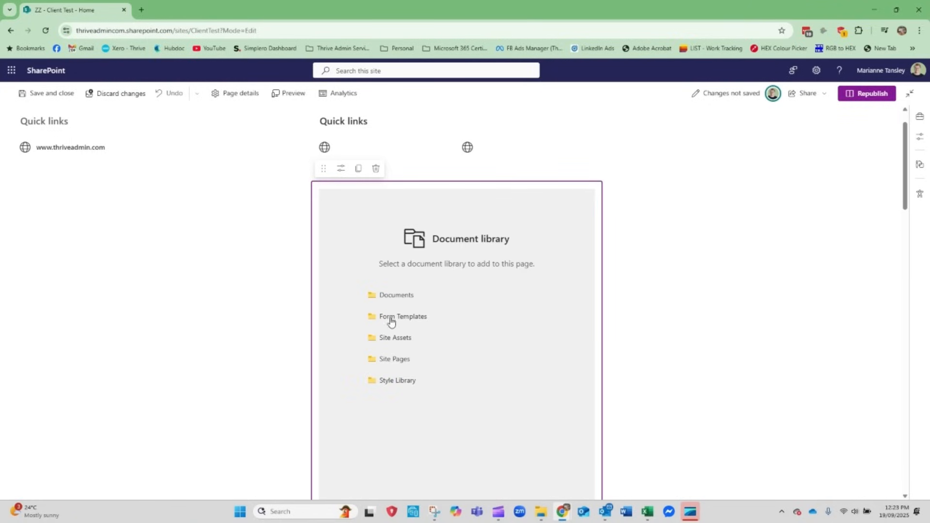
left_click(397, 380)
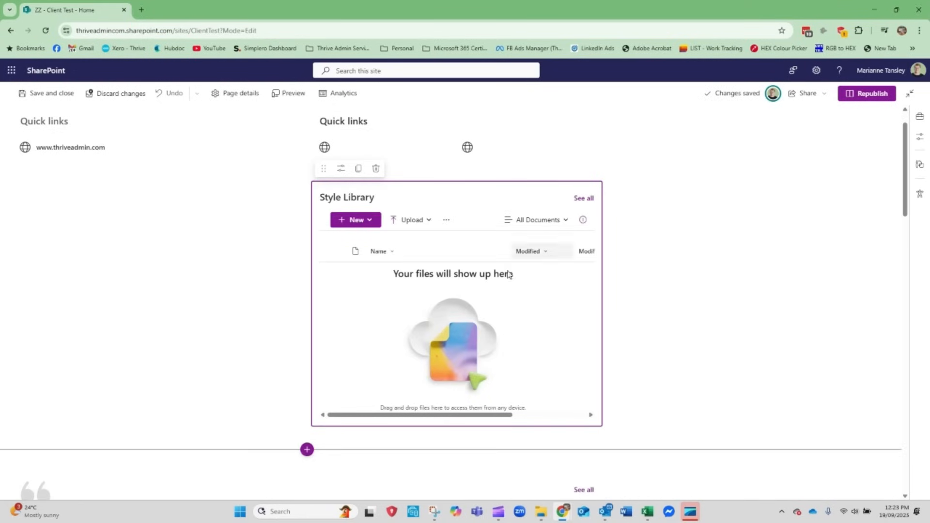
In the Style Library web part's properties, set the document library to Documents and the view to All Documents
scroll(612, 375, "down", 6)
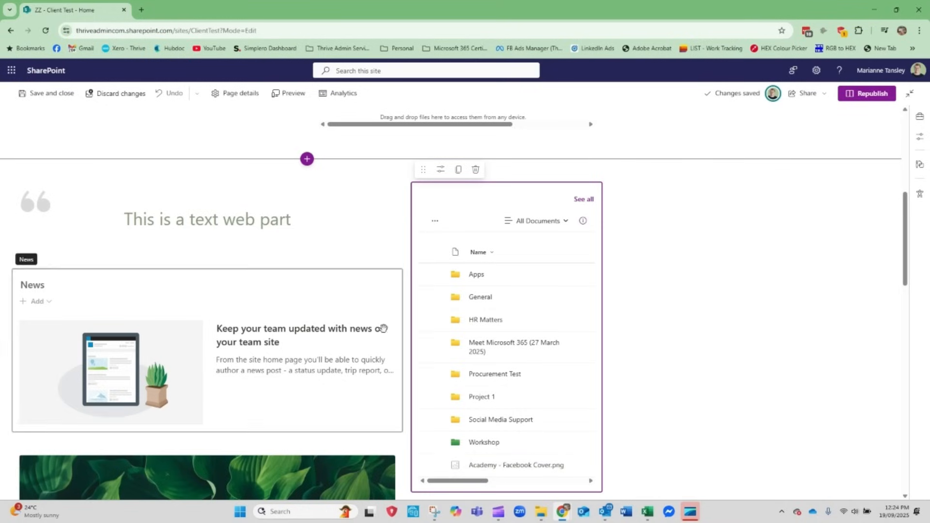
scroll(508, 308, "up", 5)
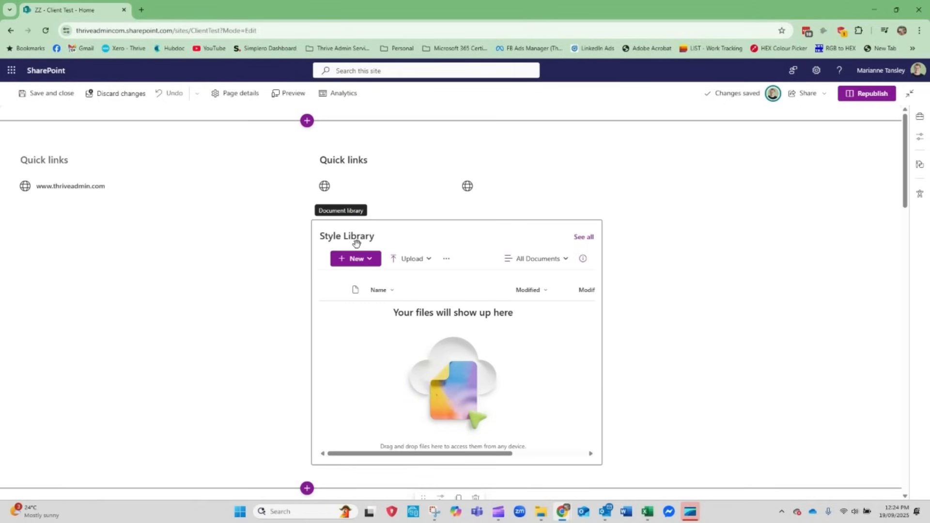
left_click(358, 239)
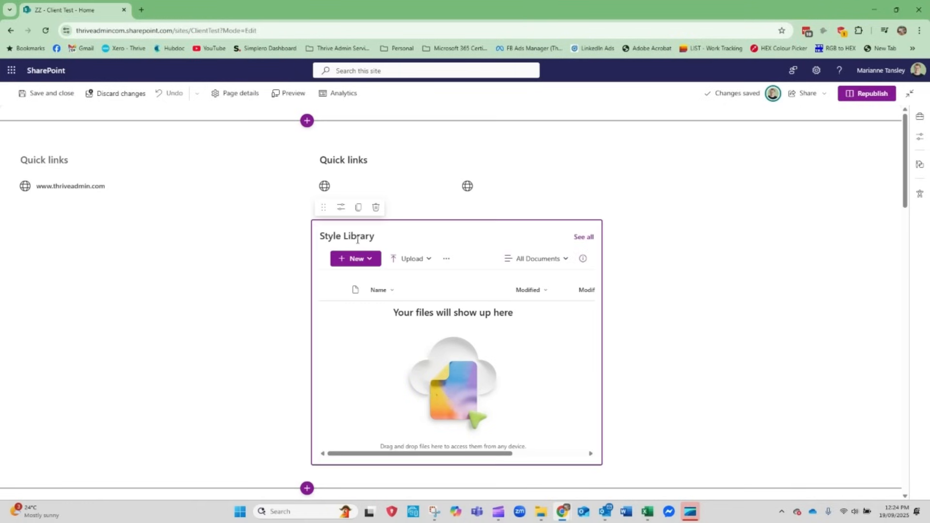
left_click(341, 207)
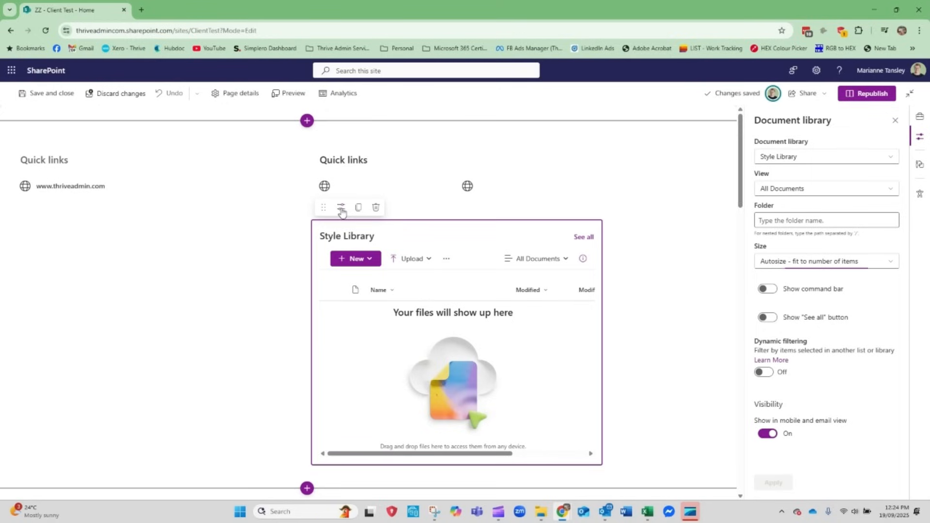
left_click(783, 157)
left_click(787, 176)
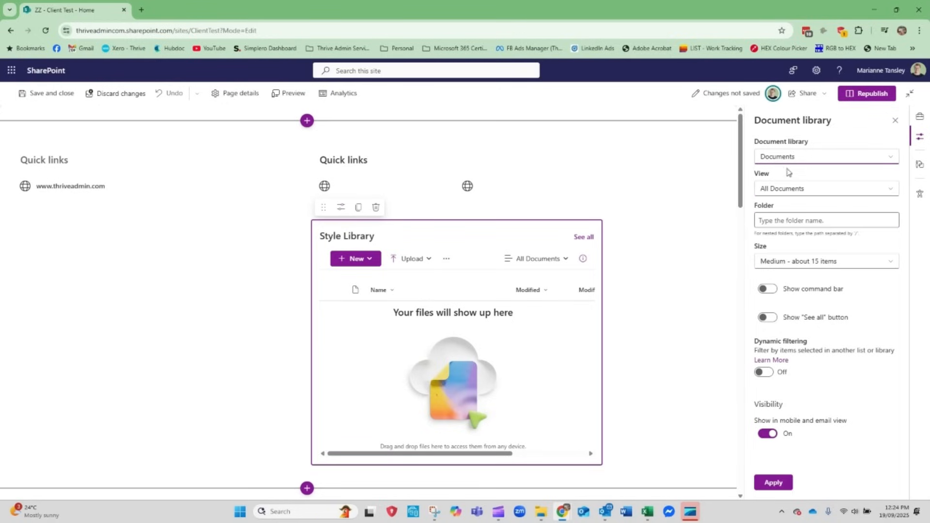
left_click(785, 193)
left_click(787, 207)
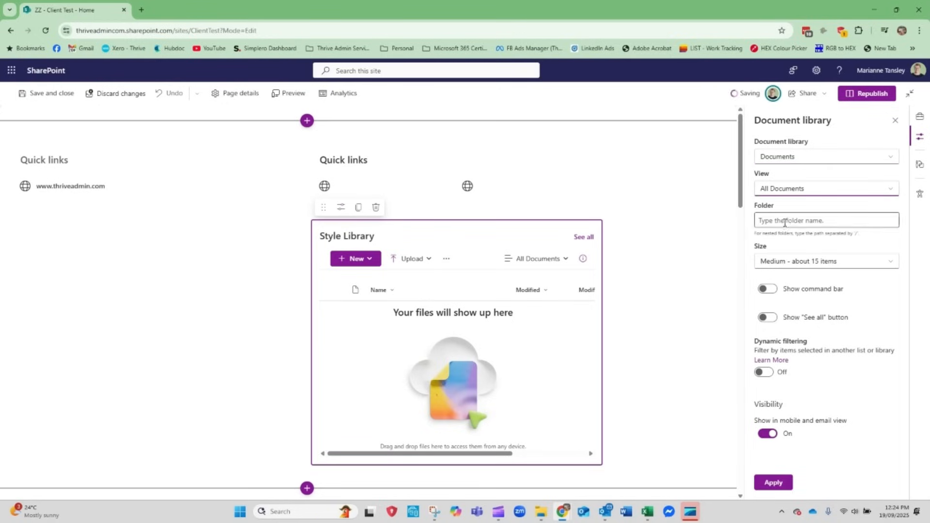
Set the folder shown by the new Document library web part to HR Matters
left_click(786, 221)
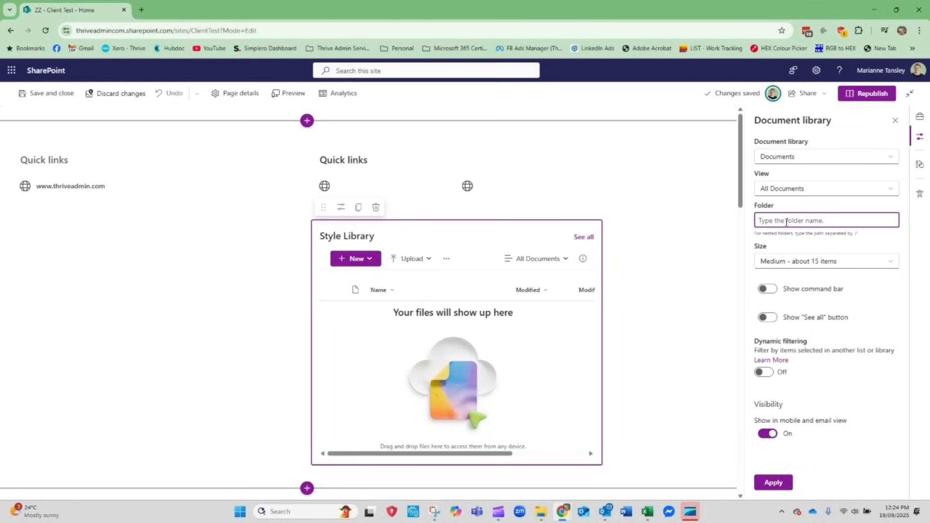
type("/")
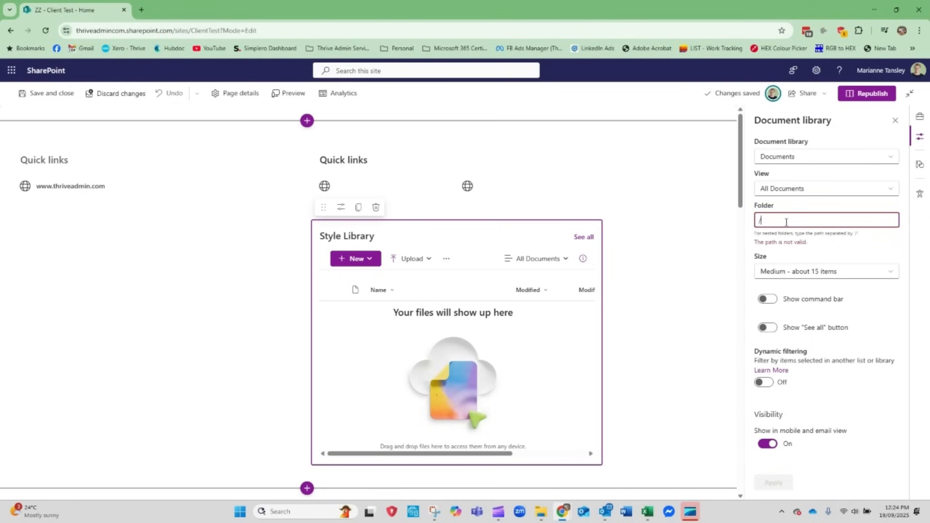
scroll(443, 377, "down", 5)
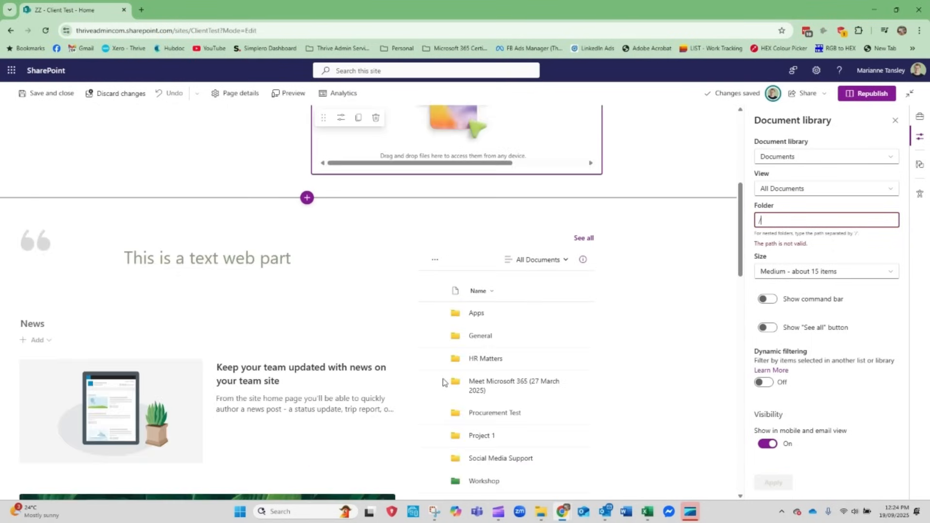
key("BackSpace")
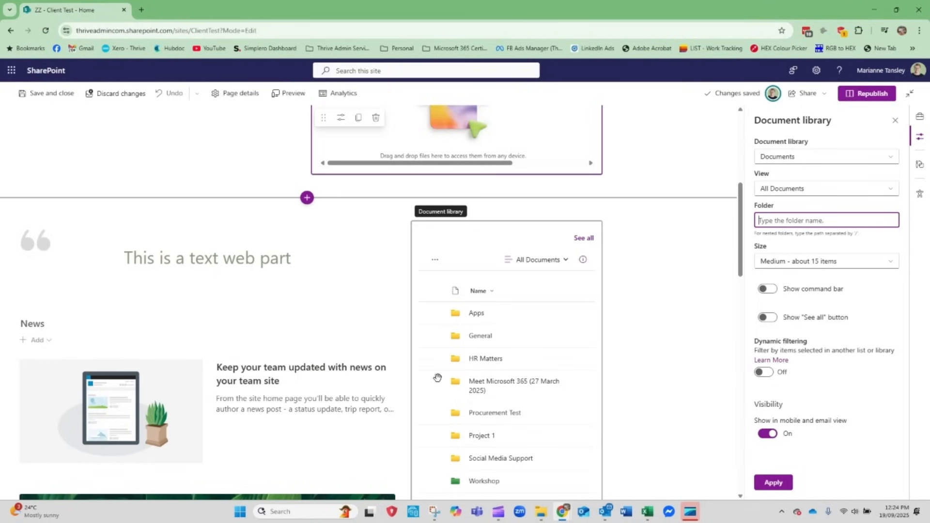
type("HR Matters")
Check the size choices, toggle the command bar and "See all" options and restore them, and apply the library settings
left_click(800, 267)
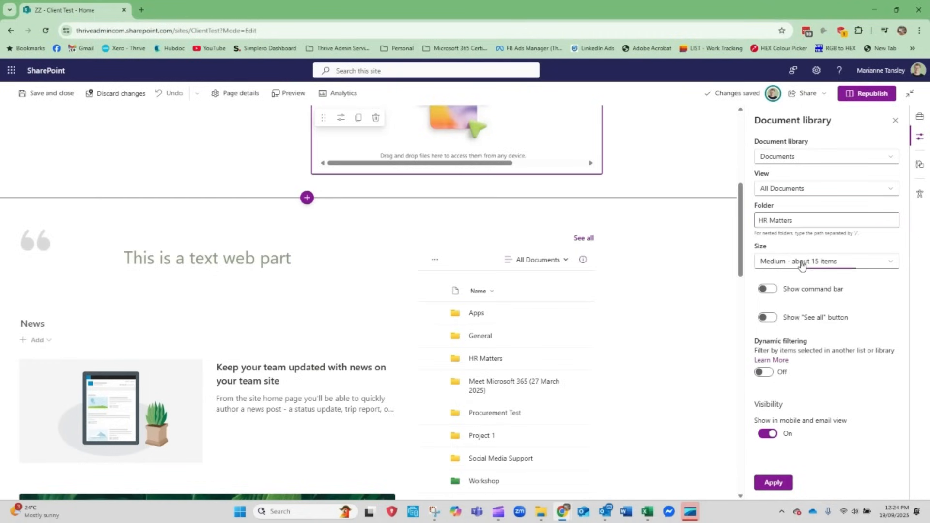
left_click(839, 384)
left_click(765, 290)
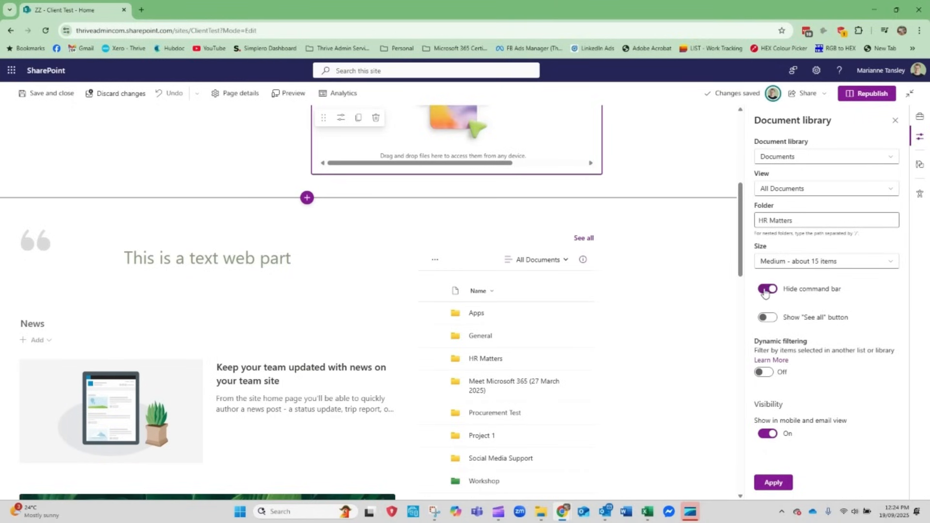
left_click(765, 290)
left_click(768, 318)
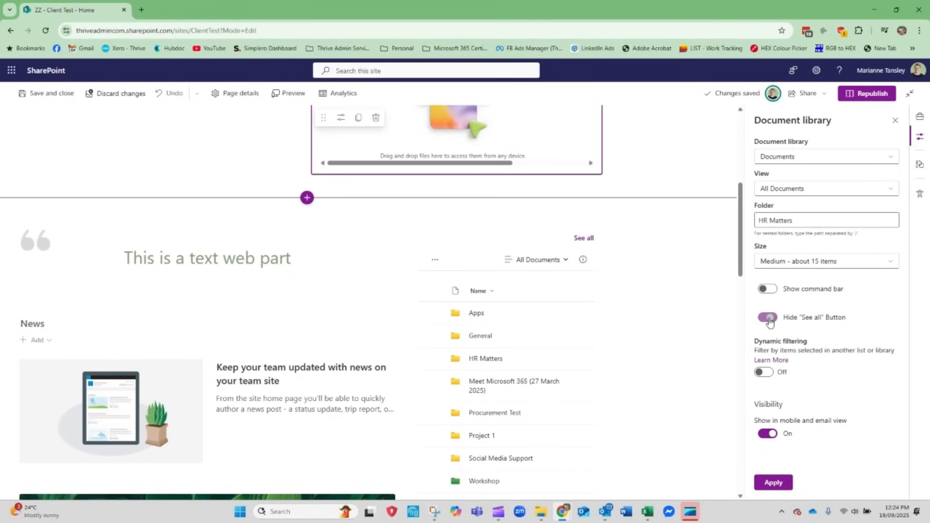
left_click(768, 318)
left_click(775, 482)
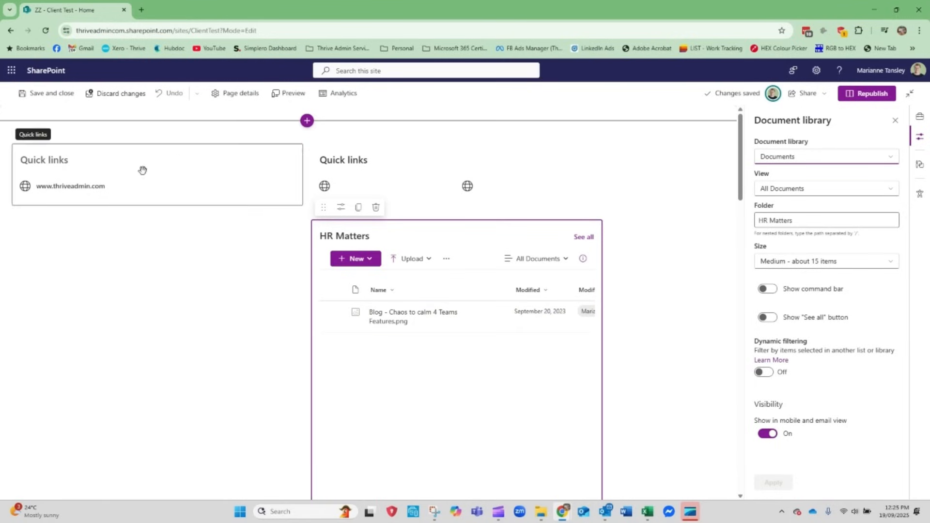
Review the page and delete the HR Matters document library web part from the second column
scroll(239, 327, "down", 15)
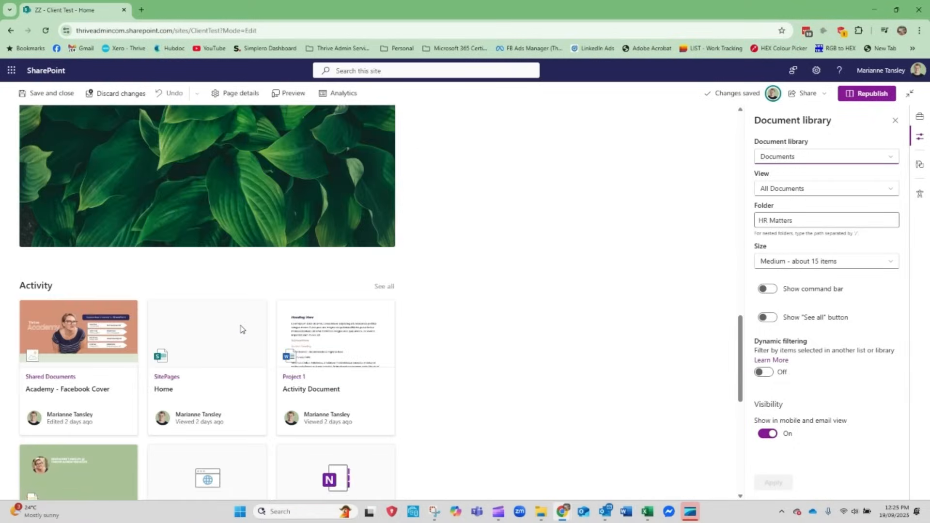
scroll(242, 329, "down", 5)
scroll(241, 326, "up", 15)
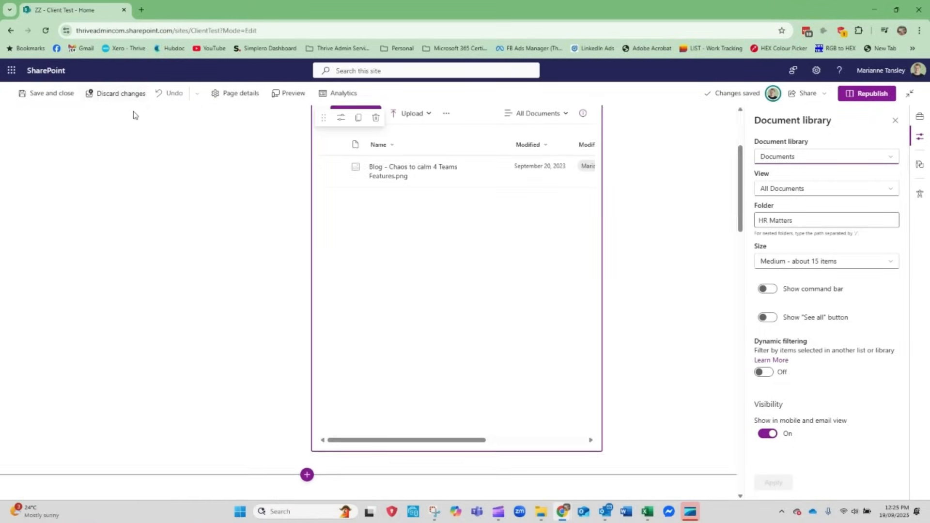
scroll(135, 115, "up", 3)
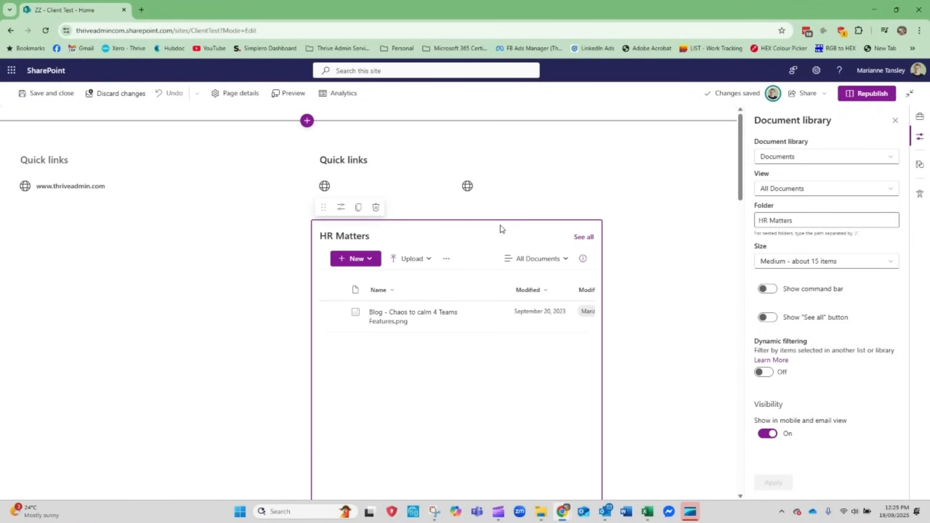
left_click(375, 207)
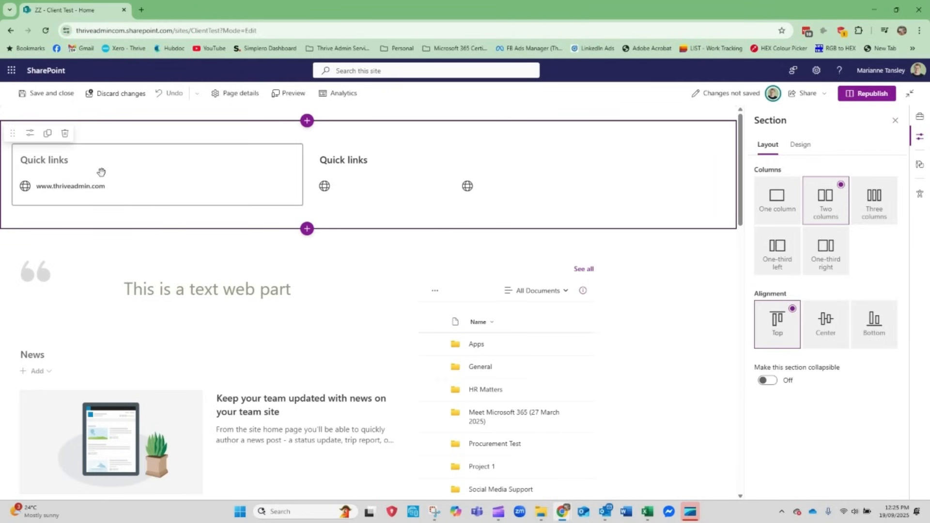
Browse the available web parts and add a Button web part below the Quick links in the first column
left_click(157, 213)
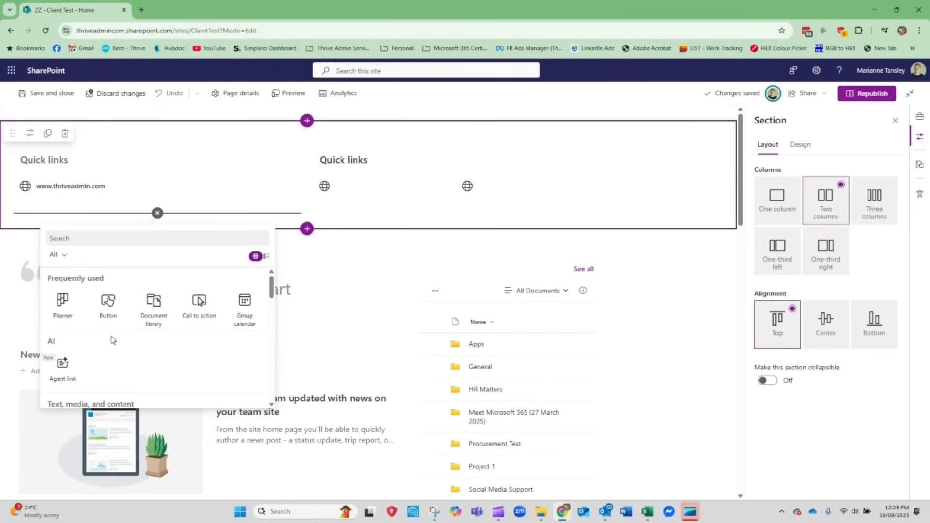
scroll(109, 315, "down", 3)
scroll(99, 347, "up", 1)
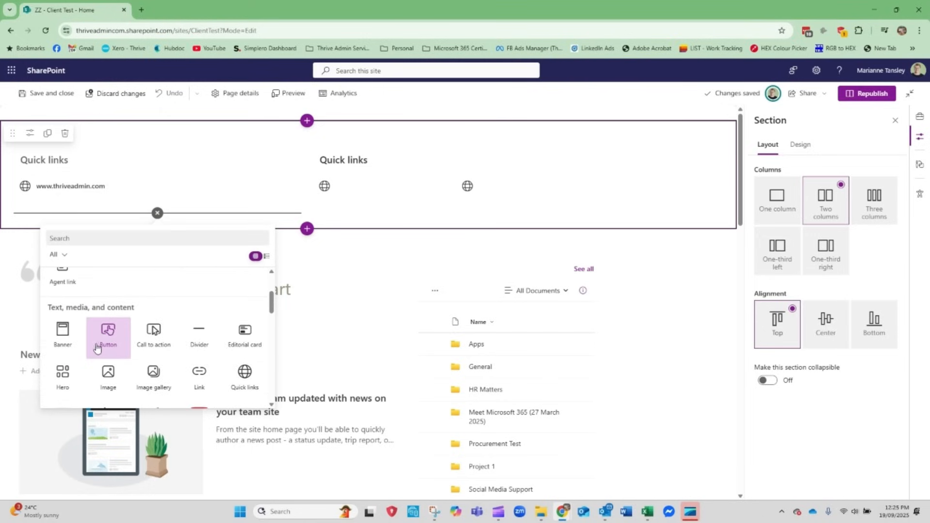
scroll(100, 347, "down", 1)
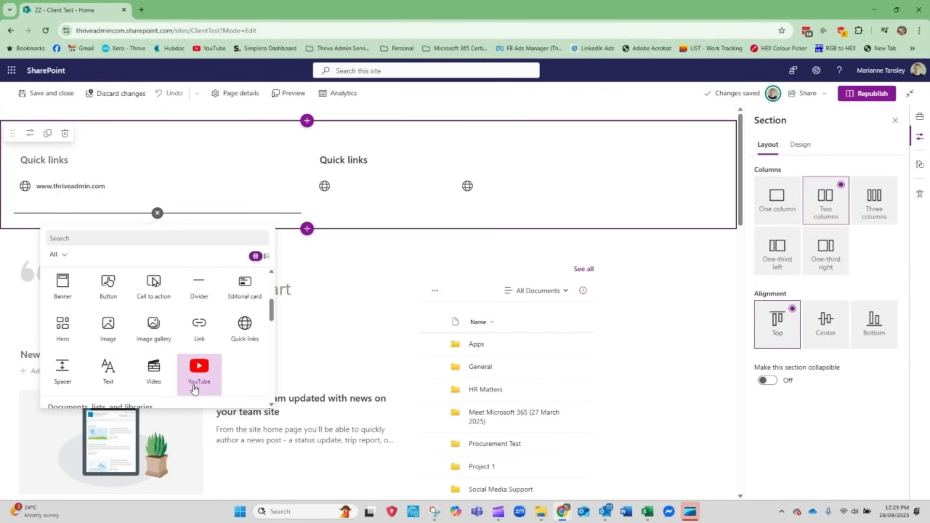
scroll(194, 389, "down", 5)
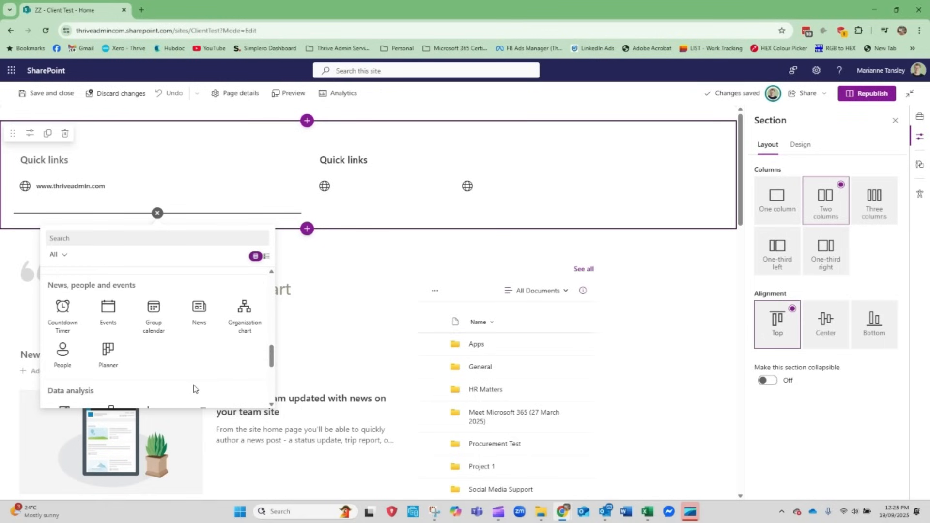
scroll(194, 389, "down", 5)
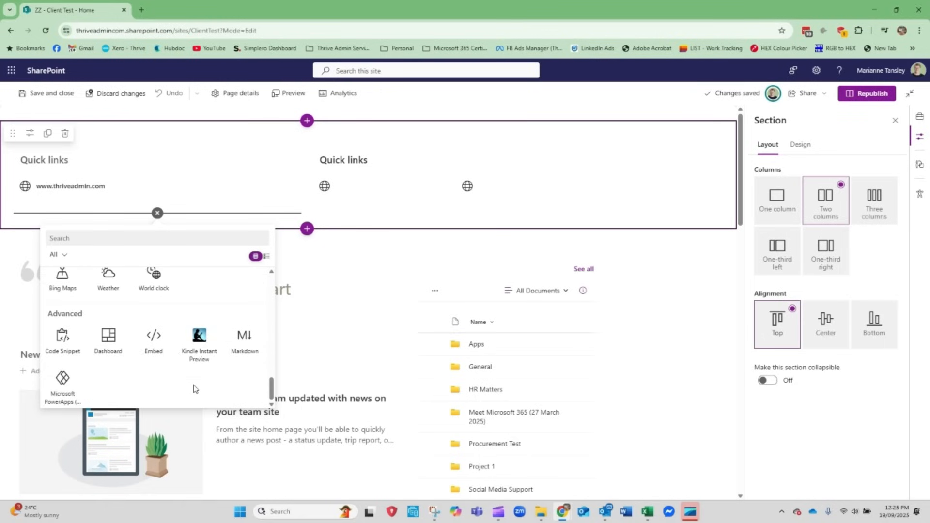
scroll(193, 389, "up", 5)
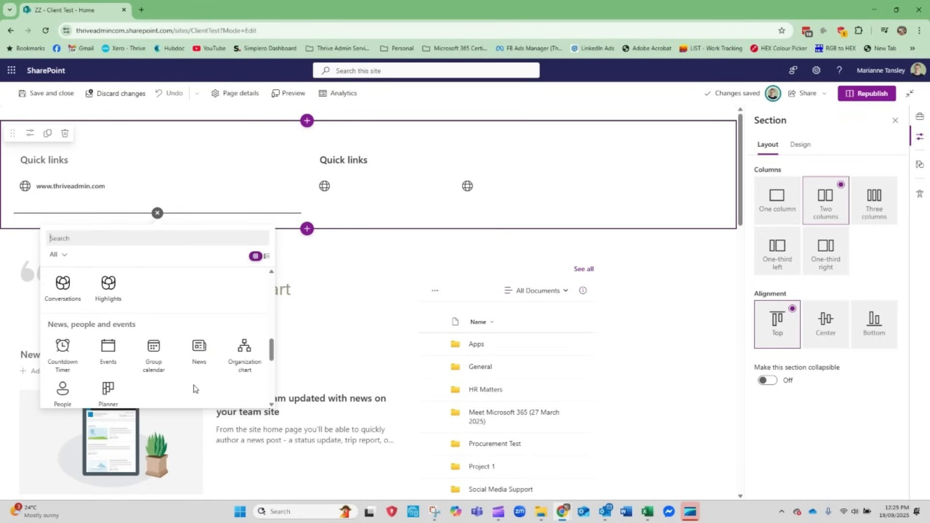
scroll(193, 389, "up", 5)
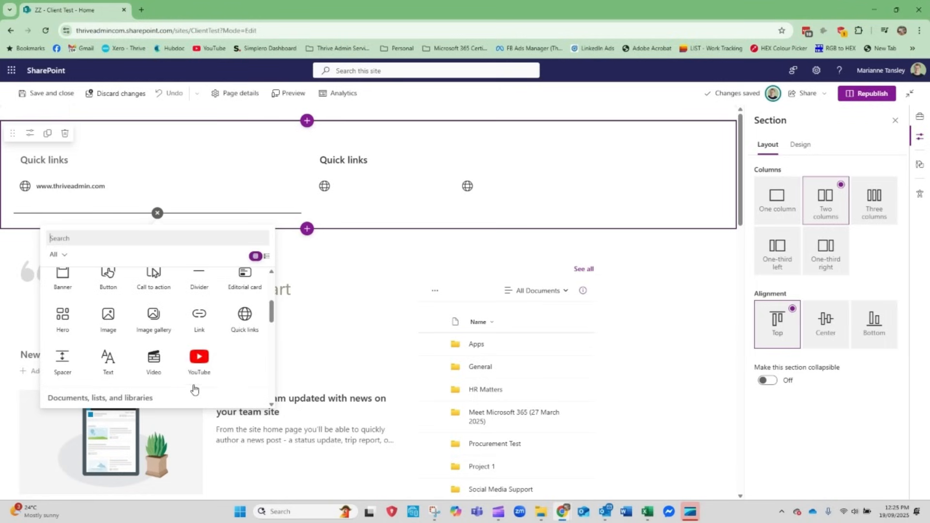
scroll(194, 389, "up", 1)
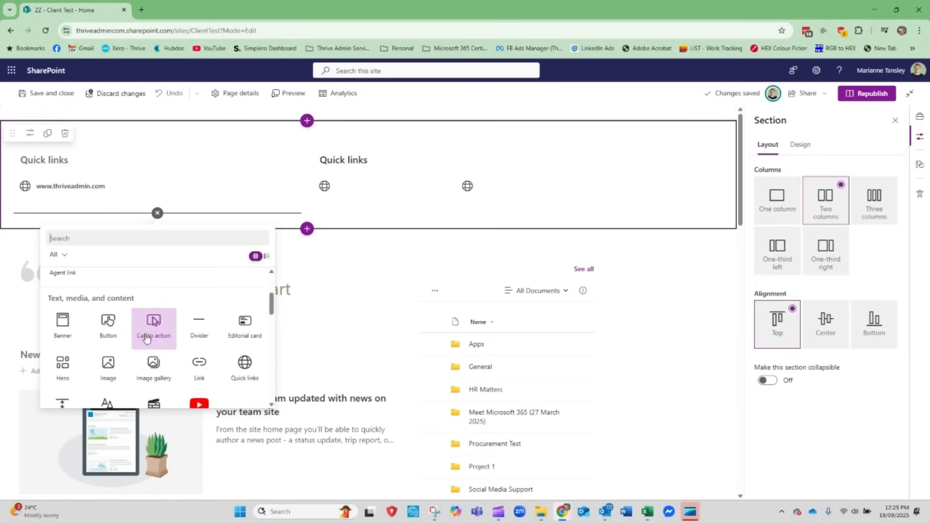
left_click(110, 328)
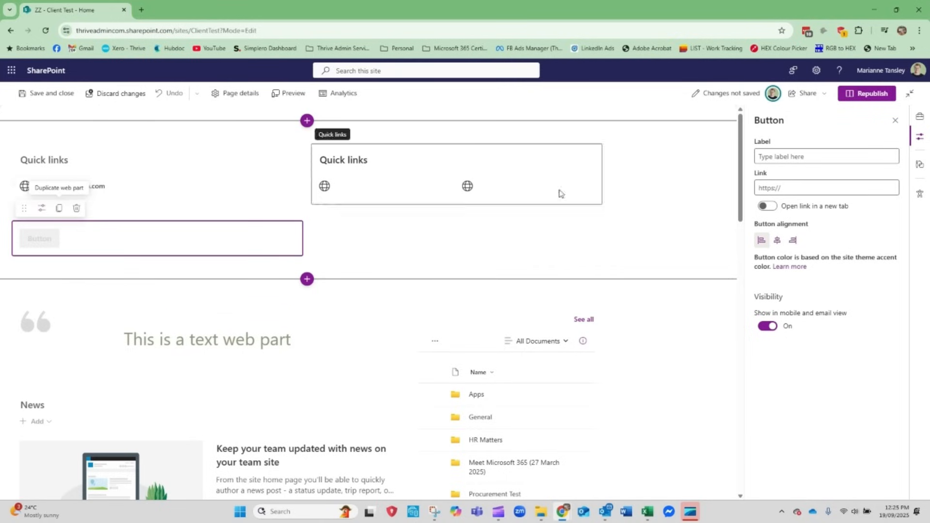
Label the new button Thrive Website
left_click(780, 155)
type("T")
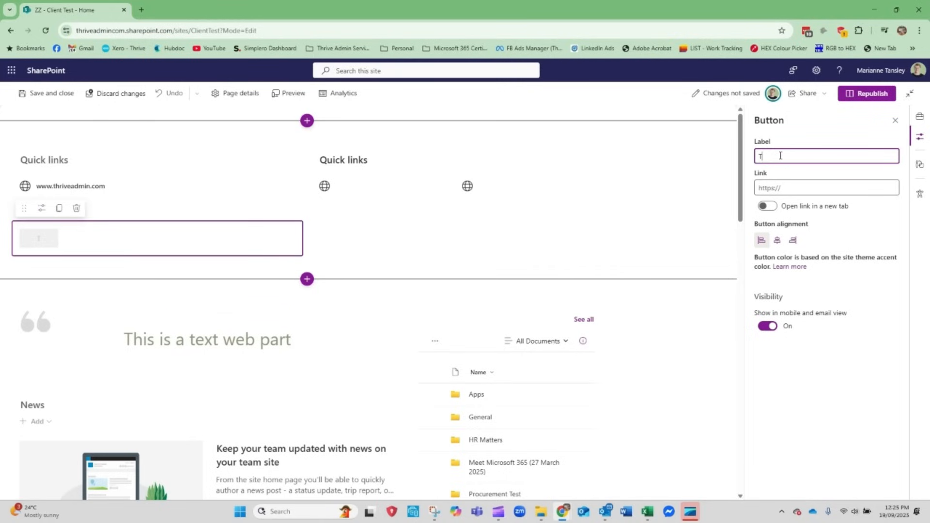
type("hrive Website")
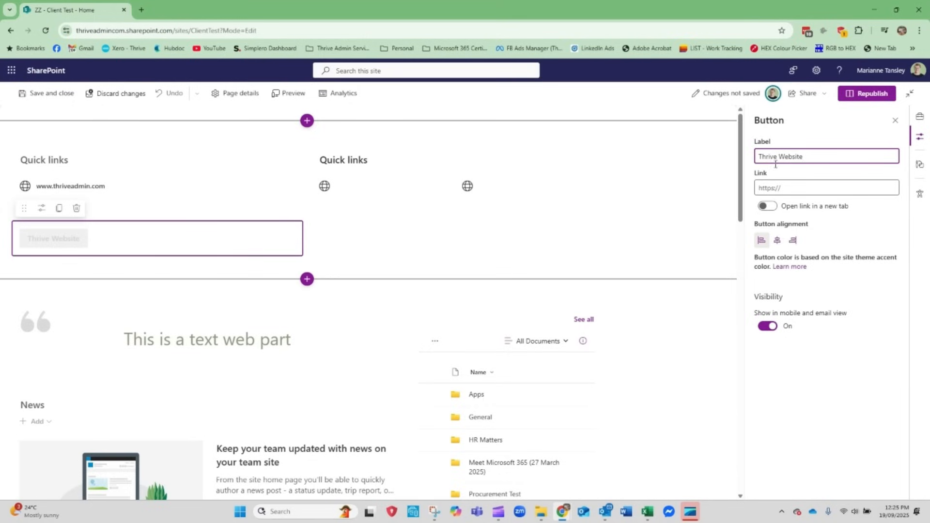
left_click(794, 187)
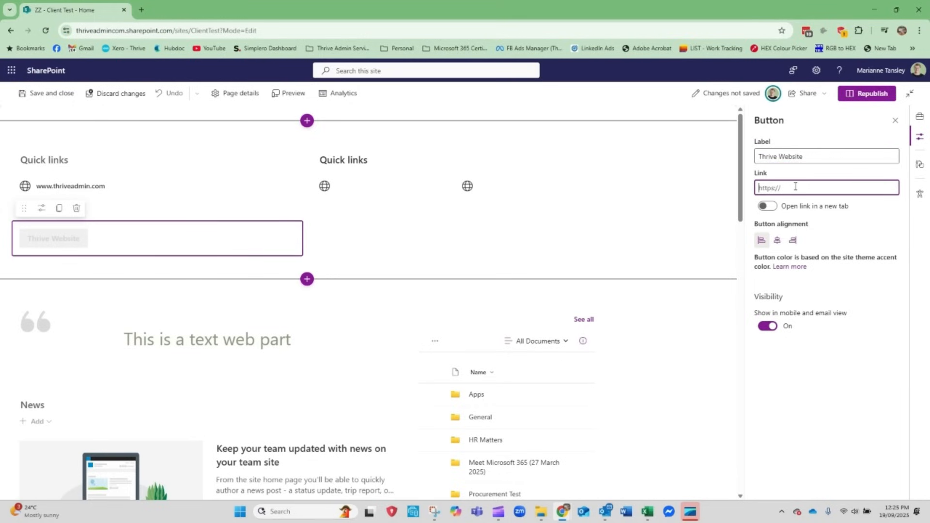
type("https://www.thriveadmin.com")
left_click(766, 206)
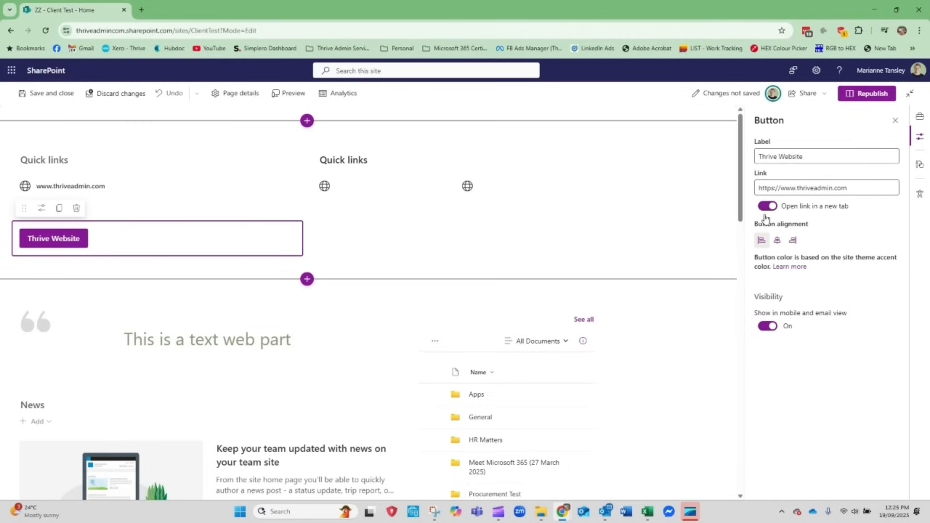
left_click(777, 239)
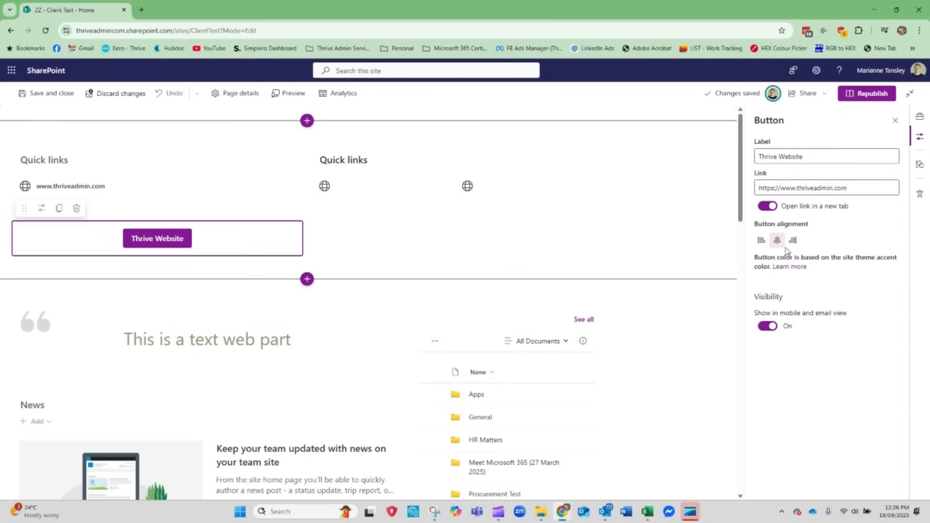
Duplicate the Thrive Website button and move the copy below the Quick links in the second column
left_click(59, 209)
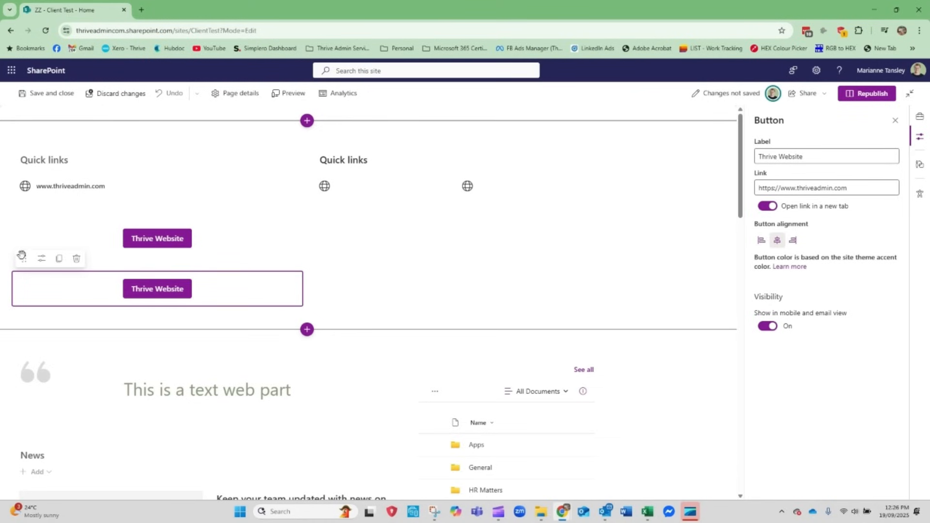
left_click_drag(23, 258, 365, 218)
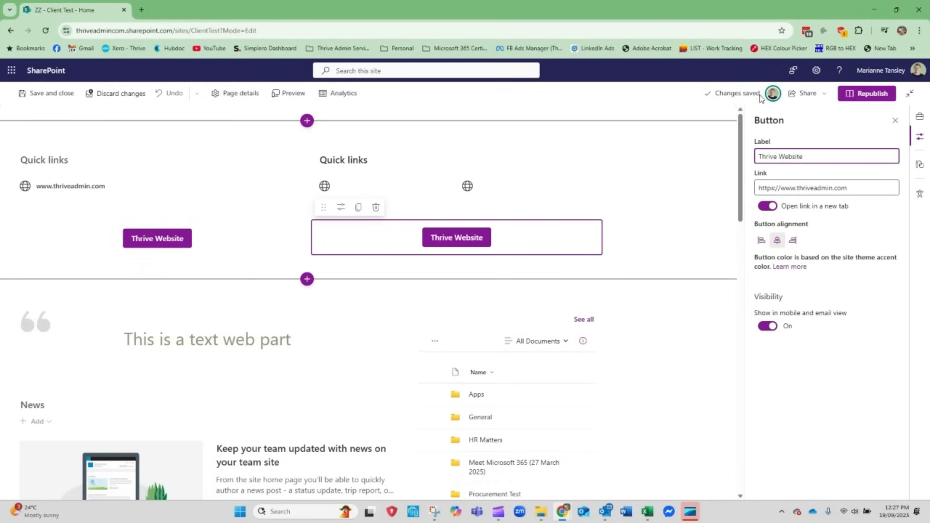
Discard all draft changes and restore the last saved version of the home page
left_click(738, 94)
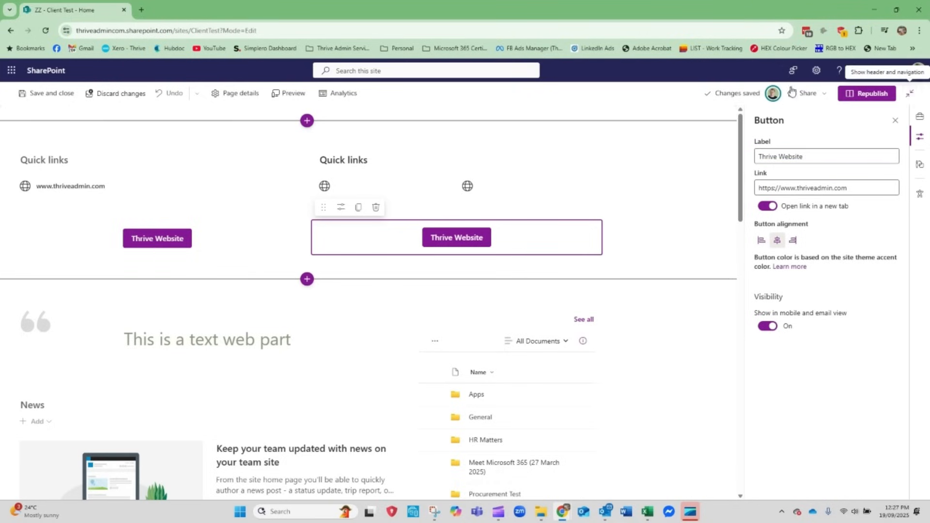
left_click(117, 95)
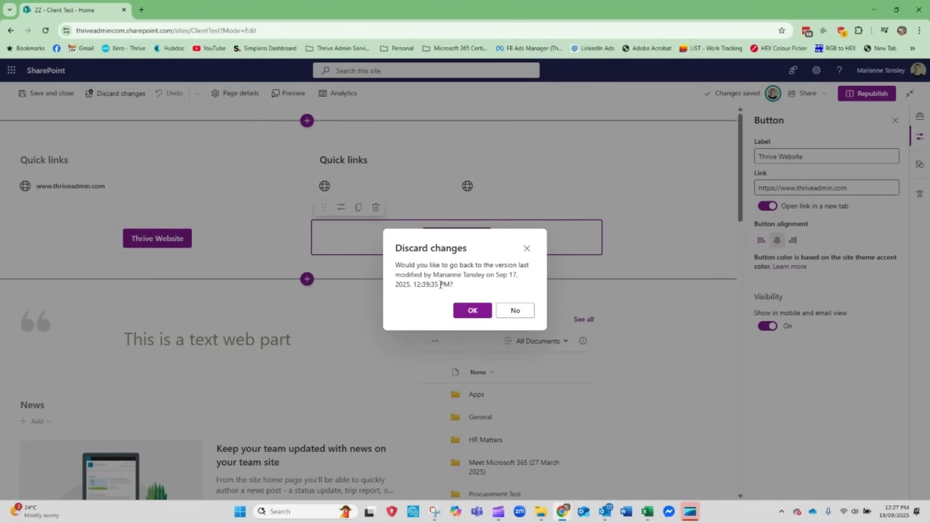
left_click(473, 311)
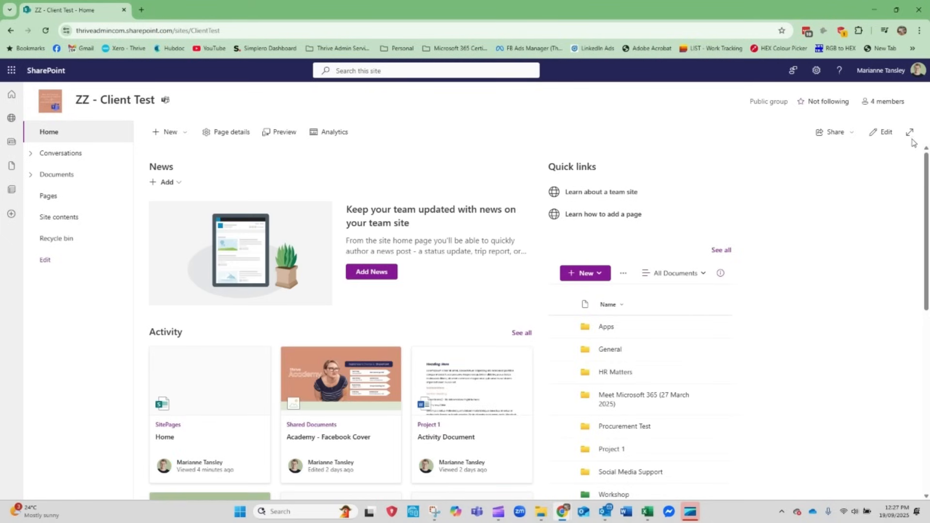
Reopen the home page for editing and look over its web parts
left_click(883, 133)
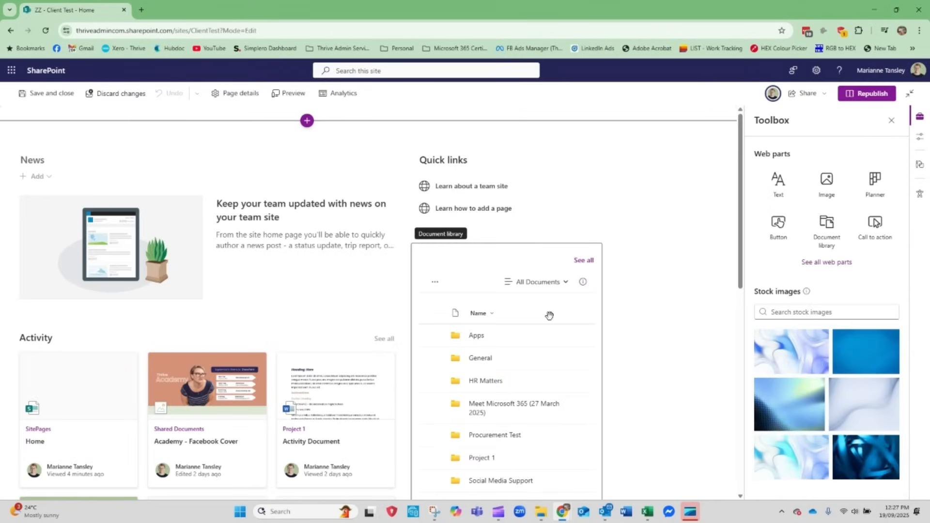
scroll(263, 363, "down", 8)
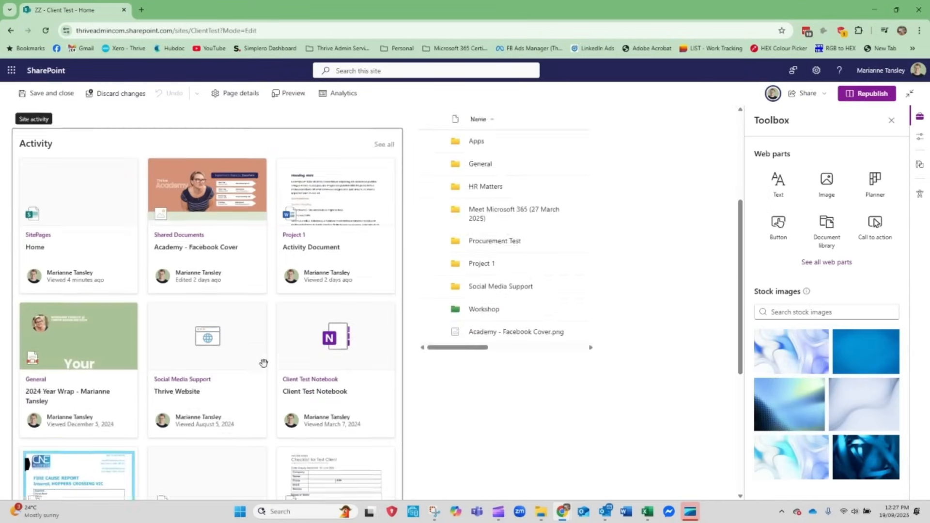
scroll(263, 362, "up", 8)
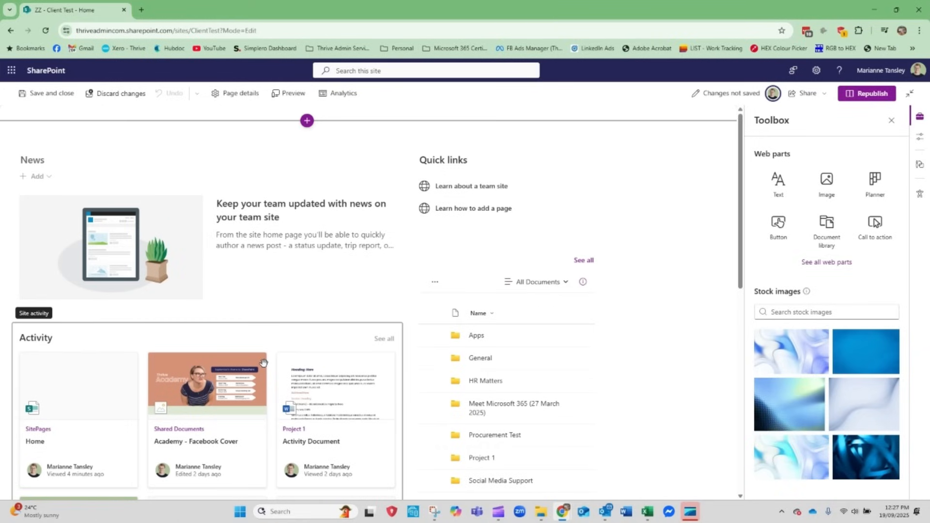